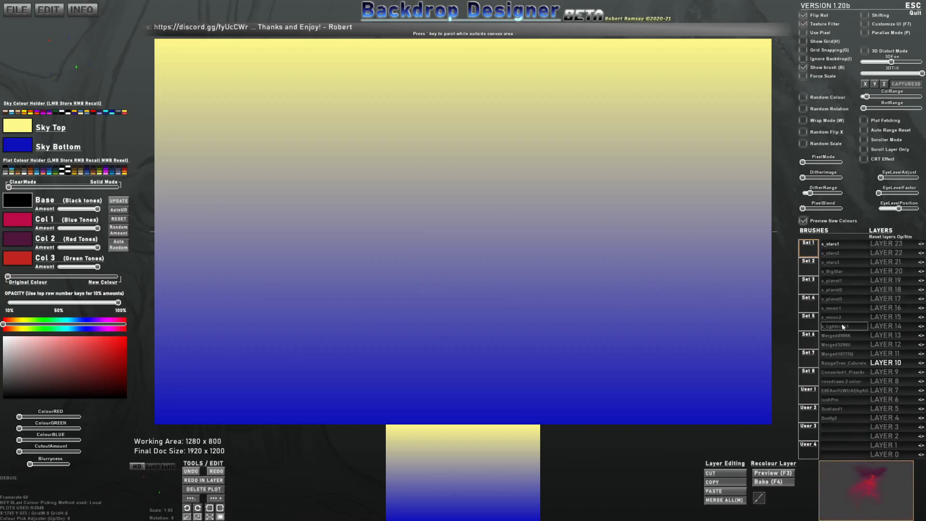
Clear all custom brush files from the software and confirm the restart
{"action": "left_click", "coordinate": [57, 6]}
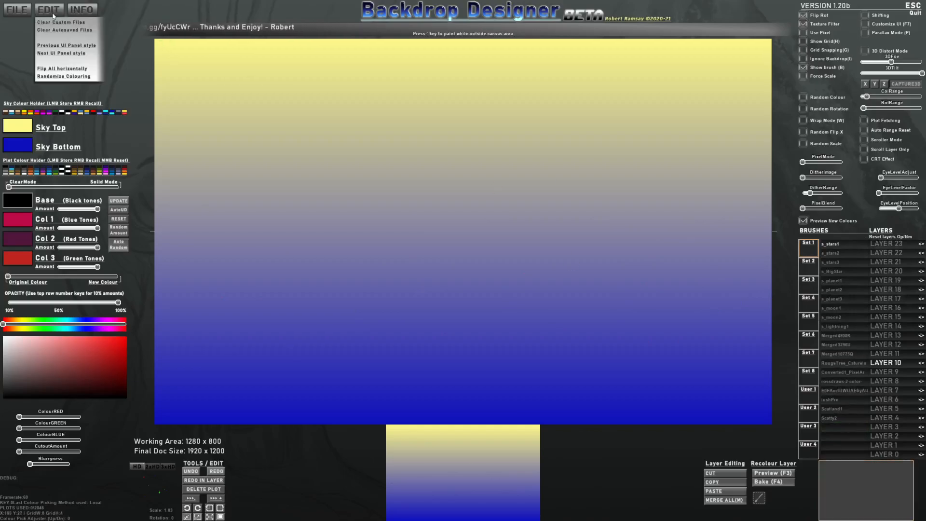
{"action": "left_click", "coordinate": [59, 23]}
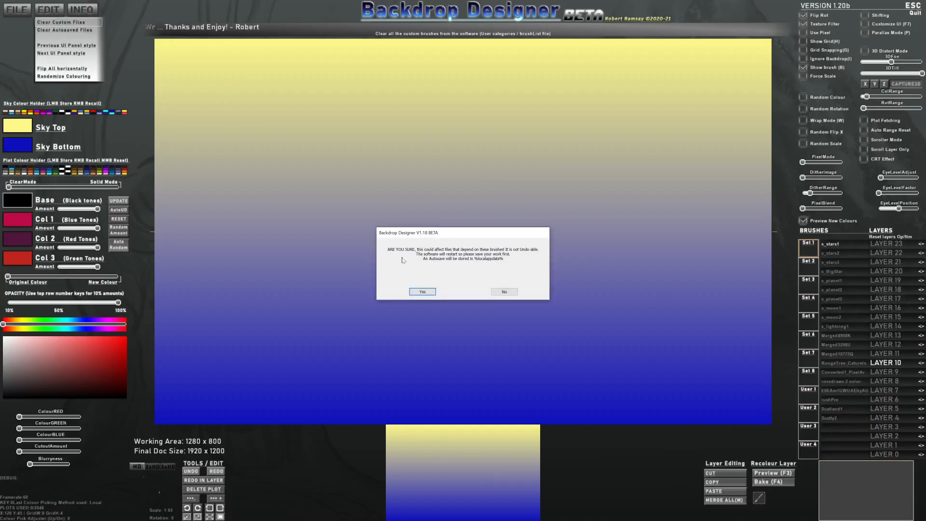
{"action": "left_click", "coordinate": [422, 292]}
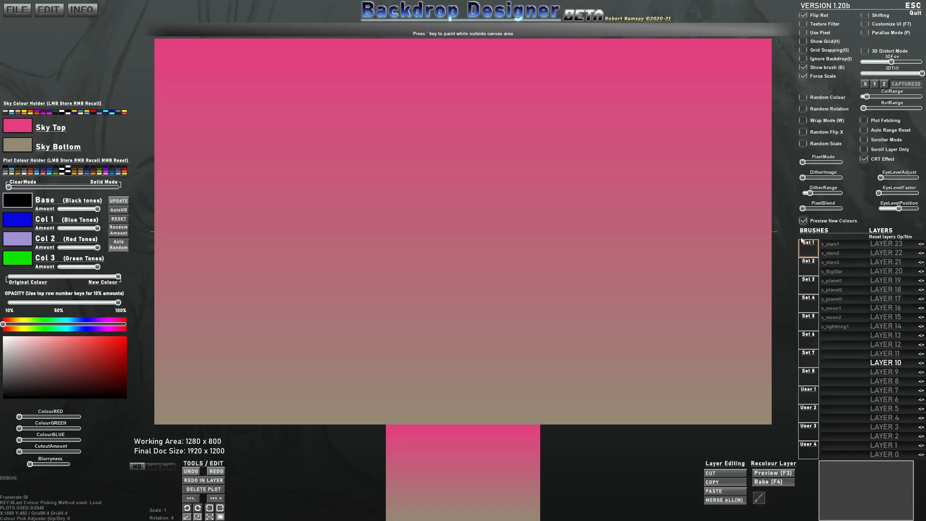
Import a coastal photo as a new brush named Scotland in the empty brush Set 5
{"action": "left_click", "coordinate": [803, 273]}
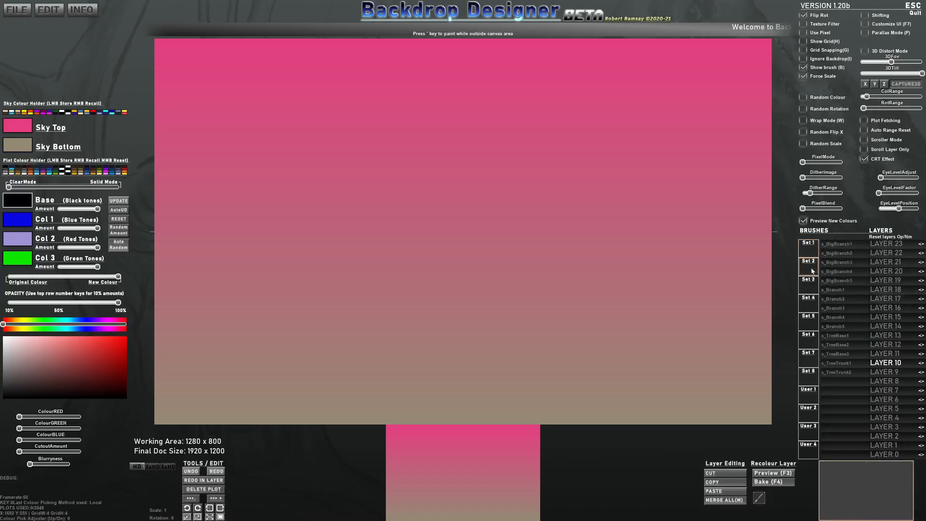
{"action": "left_click", "coordinate": [807, 284]}
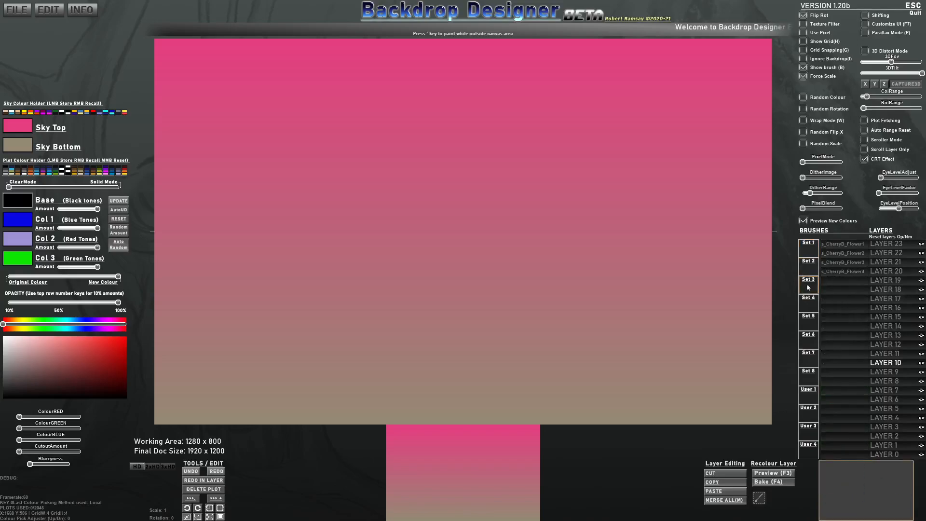
{"action": "left_click", "coordinate": [813, 320]}
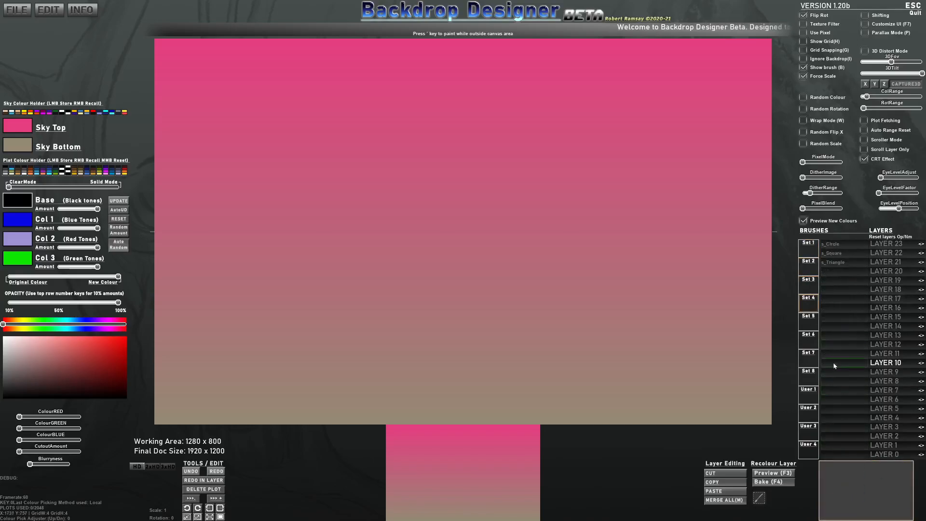
{"action": "left_click", "coordinate": [832, 246]}
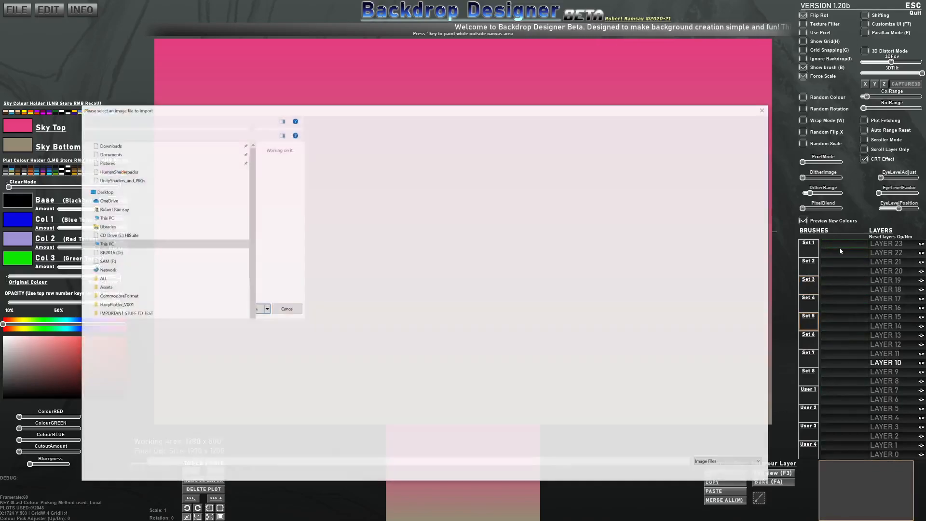
{"action": "double_click", "coordinate": [616, 215]}
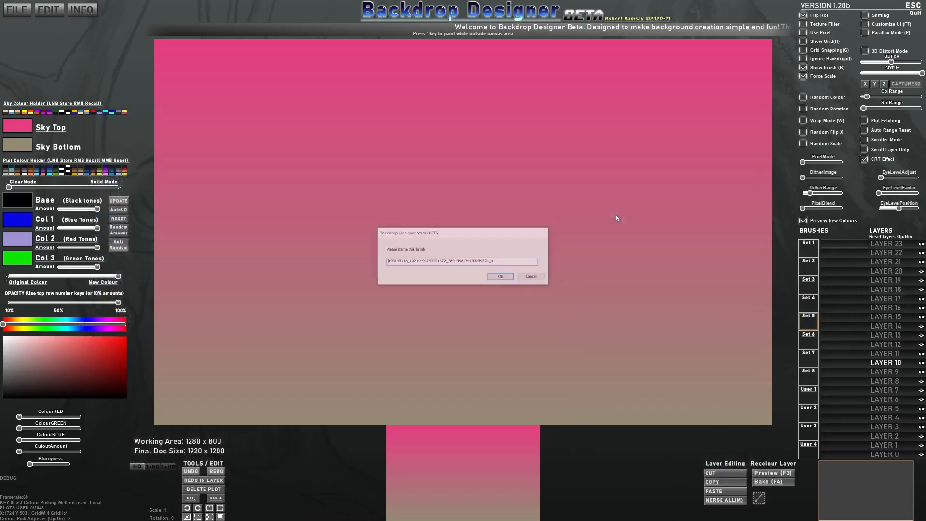
{"action": "type", "text": "Scotland"}
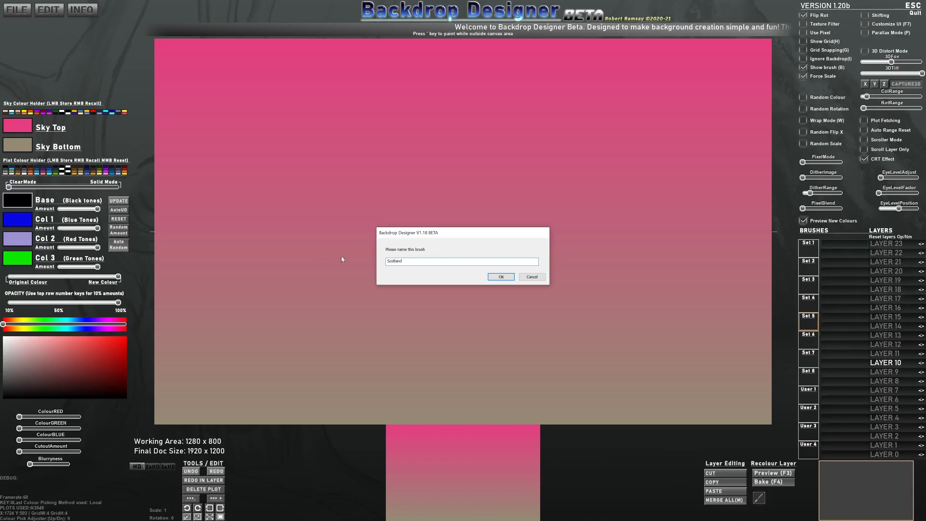
{"action": "left_click", "coordinate": [501, 277]}
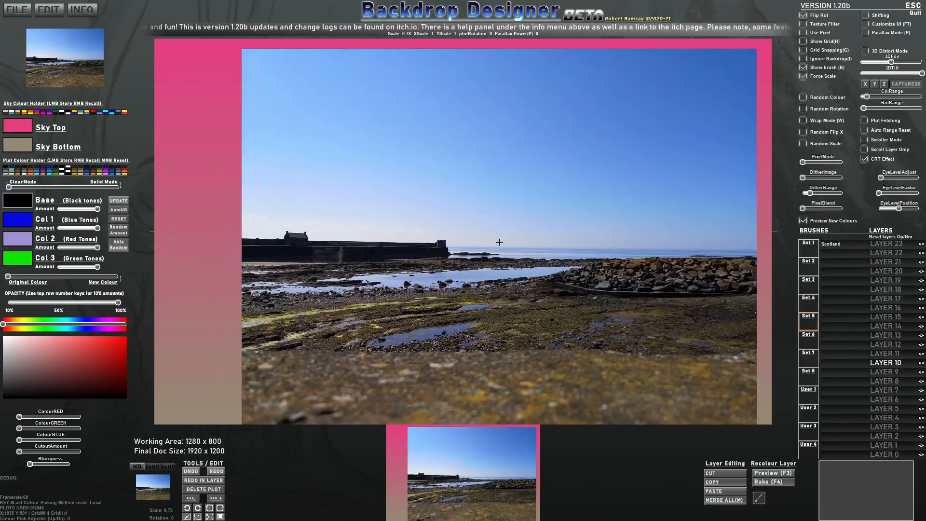
Turn off Force Scale, stamp the Scotland brush across the canvas on Layer 10 at scale 1.28, and hide the brush preview
{"action": "scroll", "coordinate": [494, 238], "scroll_direction": "up", "scroll_amount": 5}
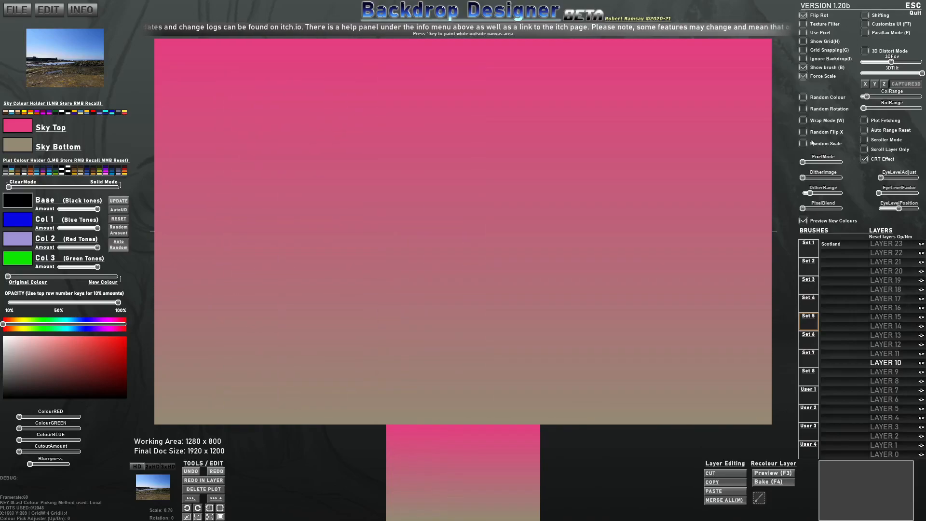
{"action": "left_click", "coordinate": [804, 76]}
{"action": "scroll", "coordinate": [487, 234], "scroll_direction": "up", "scroll_amount": 10}
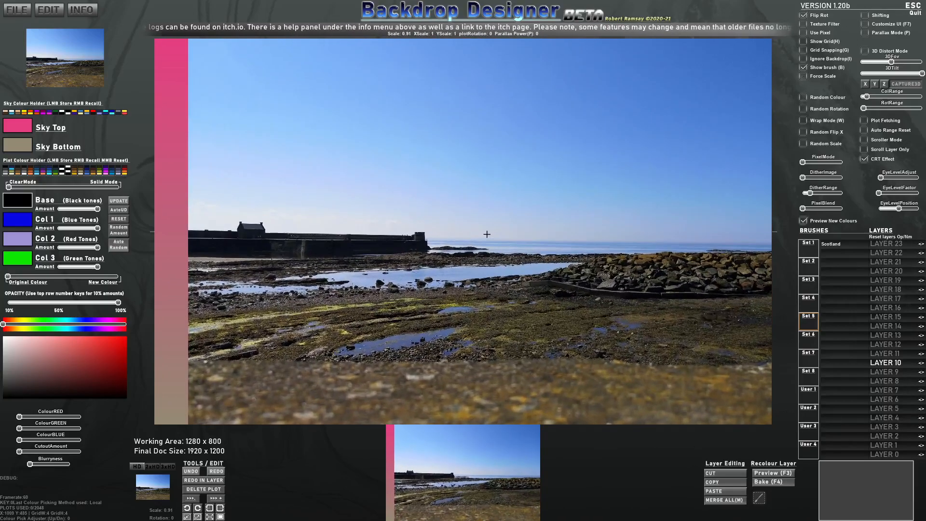
{"action": "scroll", "coordinate": [536, 231], "scroll_direction": "up", "scroll_amount": 6}
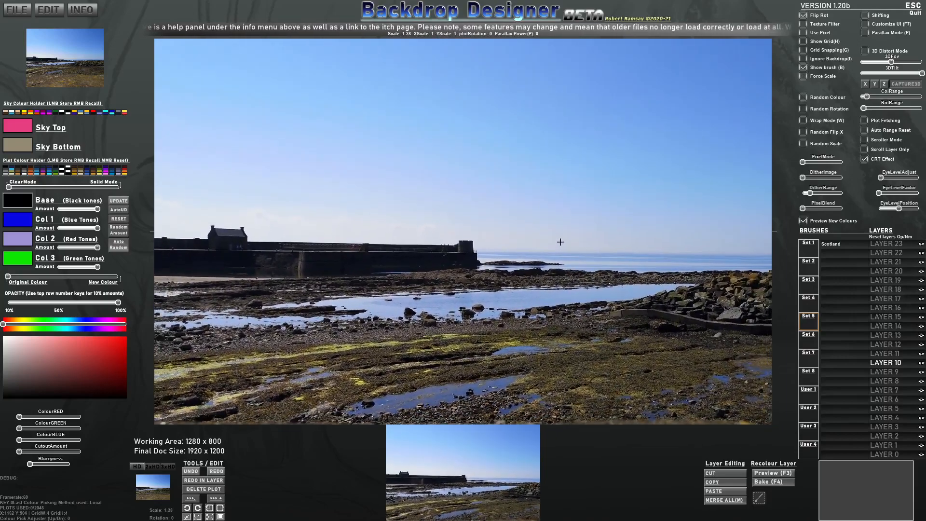
{"action": "scroll", "coordinate": [561, 202], "scroll_direction": "down", "scroll_amount": 2}
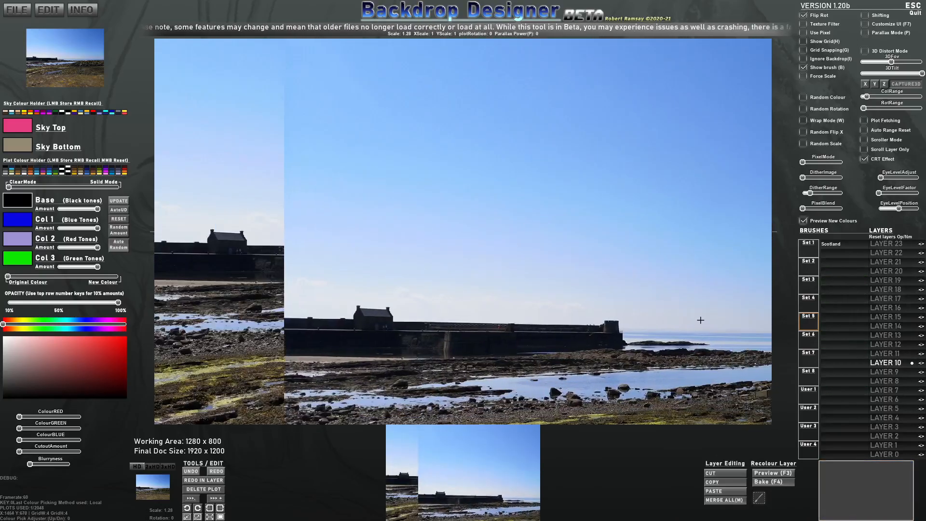
{"action": "key", "text": "b"}
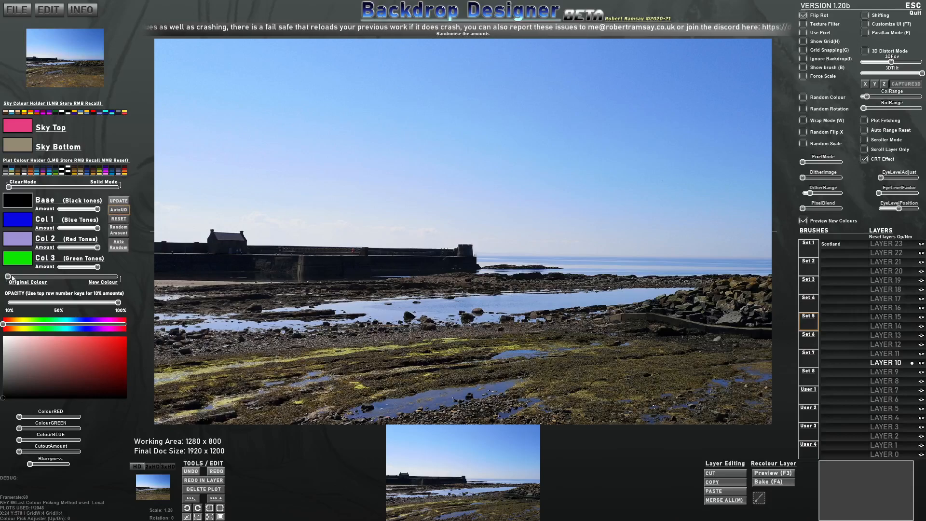
Blend the picture fully to New Colour and change Col 3 (green tones) to a pale green
{"action": "mouse_move", "coordinate": [17, 280]}
{"action": "left_mouse_down"}
{"action": "mouse_move", "coordinate": [90, 283]}
{"action": "mouse_move", "coordinate": [8, 280]}
{"action": "left_mouse_up"}
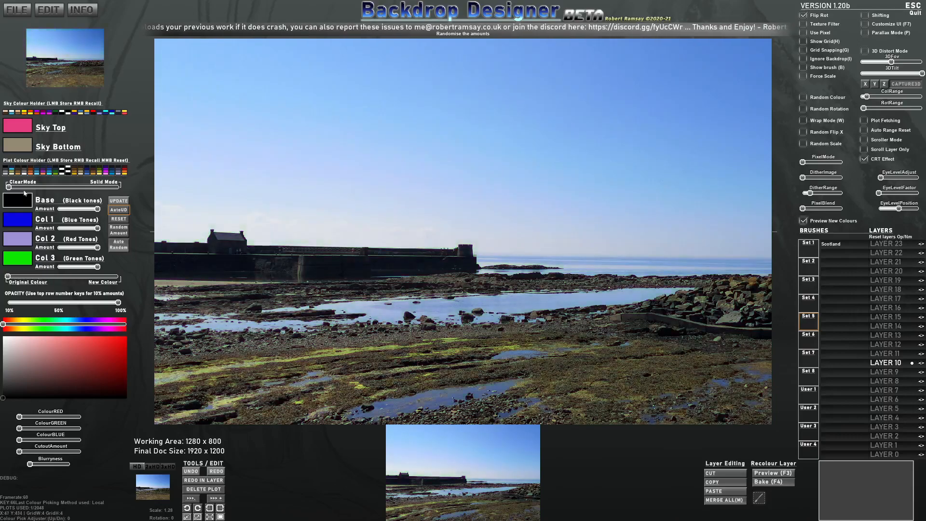
{"action": "left_click", "coordinate": [21, 222]}
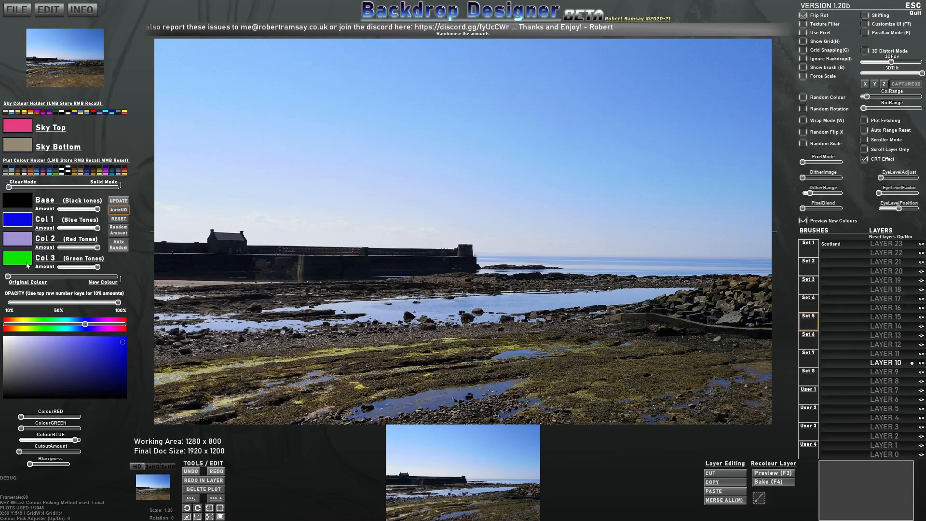
{"action": "left_click_drag", "start_coordinate": [9, 278], "coordinate": [121, 282]}
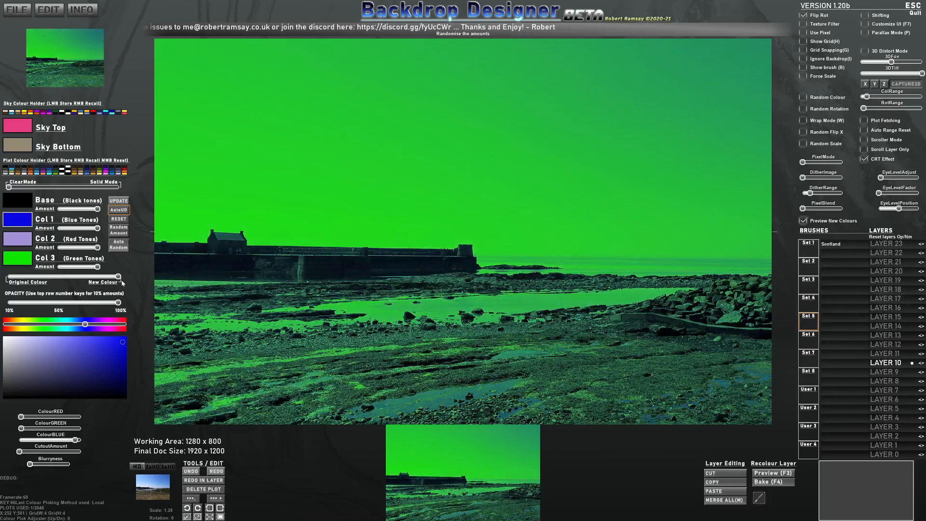
{"action": "left_click", "coordinate": [24, 260]}
{"action": "left_click_drag", "start_coordinate": [72, 375], "coordinate": [49, 337]}
Change Col 2 (red tones) to a bright orange at full amount
{"action": "left_click_drag", "start_coordinate": [97, 248], "coordinate": [74, 247]}
{"action": "left_click", "coordinate": [24, 239]}
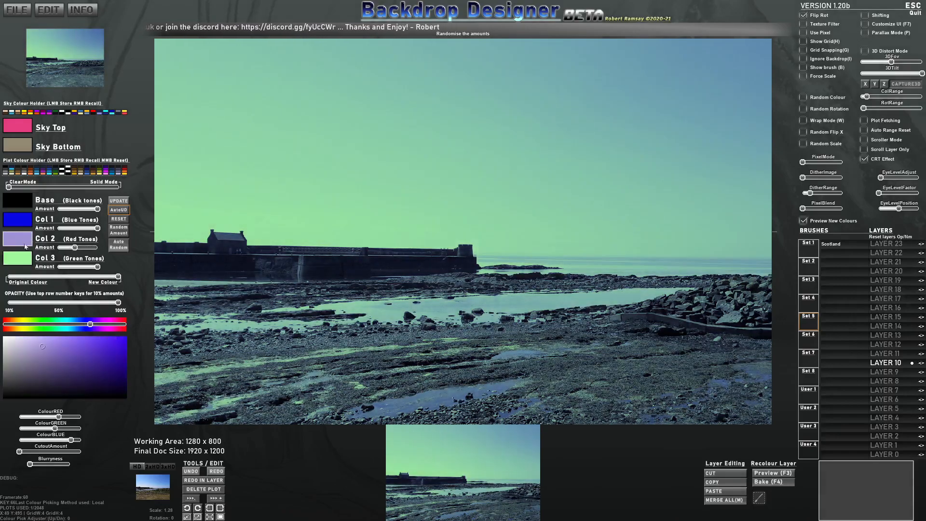
{"action": "left_click_drag", "start_coordinate": [20, 324], "coordinate": [11, 324]}
{"action": "left_click_drag", "start_coordinate": [104, 347], "coordinate": [121, 339]}
{"action": "left_click_drag", "start_coordinate": [74, 247], "coordinate": [97, 247]}
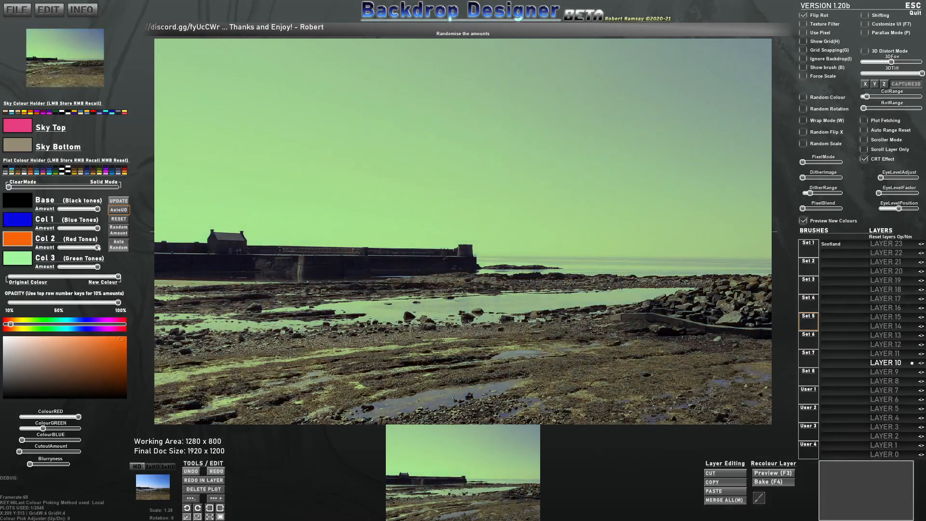
Change Col 1 (blue tones) to a muted greyish brown and the Base colour to a very dark brown
{"action": "left_click", "coordinate": [21, 220]}
{"action": "left_click_drag", "start_coordinate": [28, 325], "coordinate": [14, 324]}
{"action": "mouse_move", "coordinate": [64, 357]}
{"action": "left_mouse_down"}
{"action": "mouse_move", "coordinate": [83, 381]}
{"action": "mouse_move", "coordinate": [88, 367]}
{"action": "mouse_move", "coordinate": [51, 378]}
{"action": "mouse_move", "coordinate": [91, 386]}
{"action": "left_mouse_up"}
{"action": "left_click", "coordinate": [25, 200]}
{"action": "left_click", "coordinate": [9, 325]}
Change Col 3 (green tones) to a pale khaki yellow for a sepia look
{"action": "left_click", "coordinate": [15, 262]}
{"action": "left_click", "coordinate": [22, 324]}
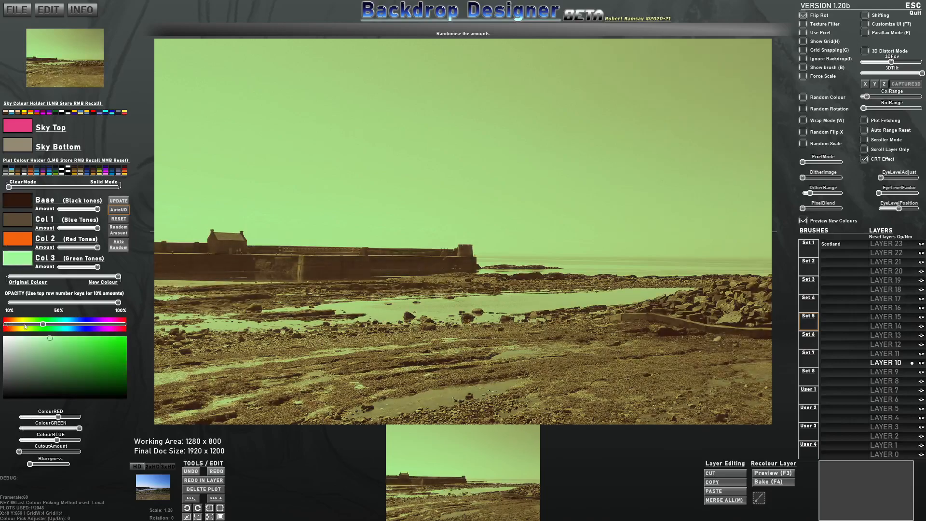
{"action": "left_click", "coordinate": [44, 351]}
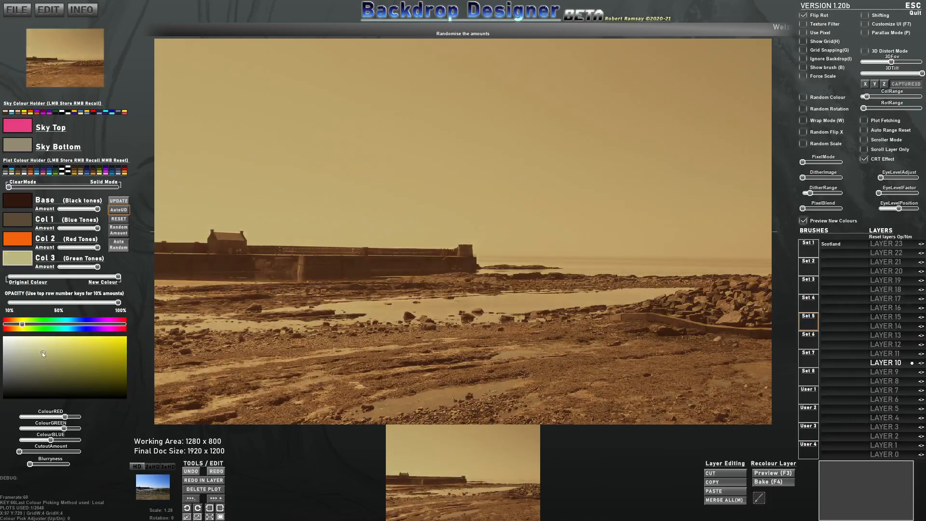
{"action": "left_click_drag", "start_coordinate": [42, 352], "coordinate": [42, 350]}
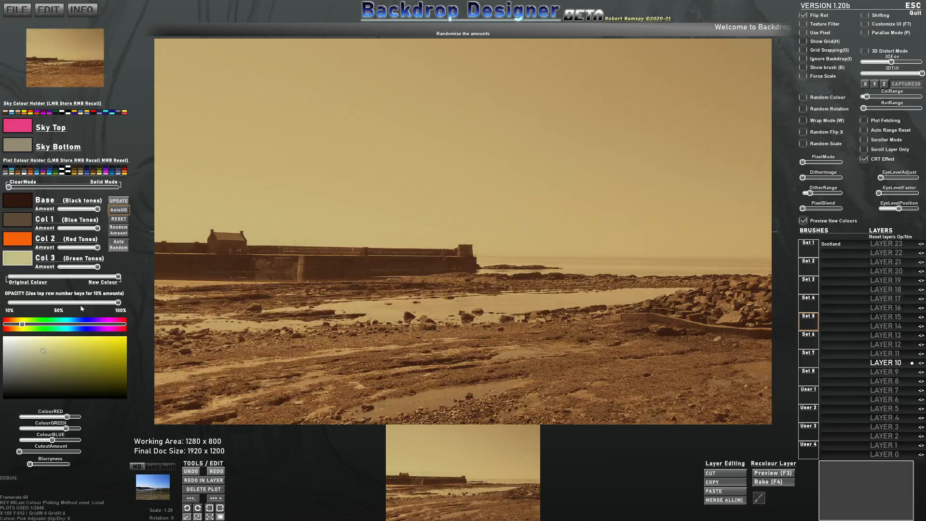
Soften Col 2 (red tones) to a less saturated orange, keeping the colour blend fully at New Colour
{"action": "left_click", "coordinate": [17, 238]}
{"action": "left_click", "coordinate": [101, 352]}
{"action": "left_click", "coordinate": [87, 344]}
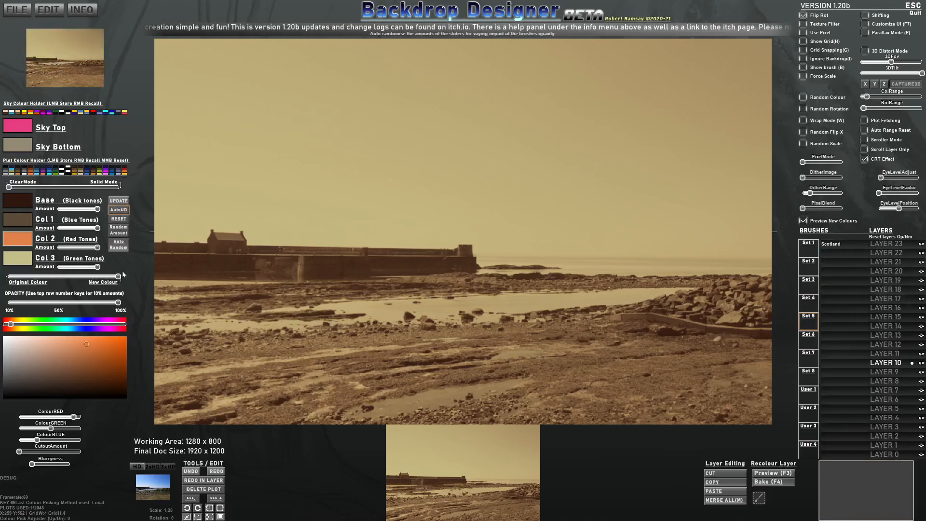
{"action": "left_click_drag", "start_coordinate": [98, 278], "coordinate": [132, 283]}
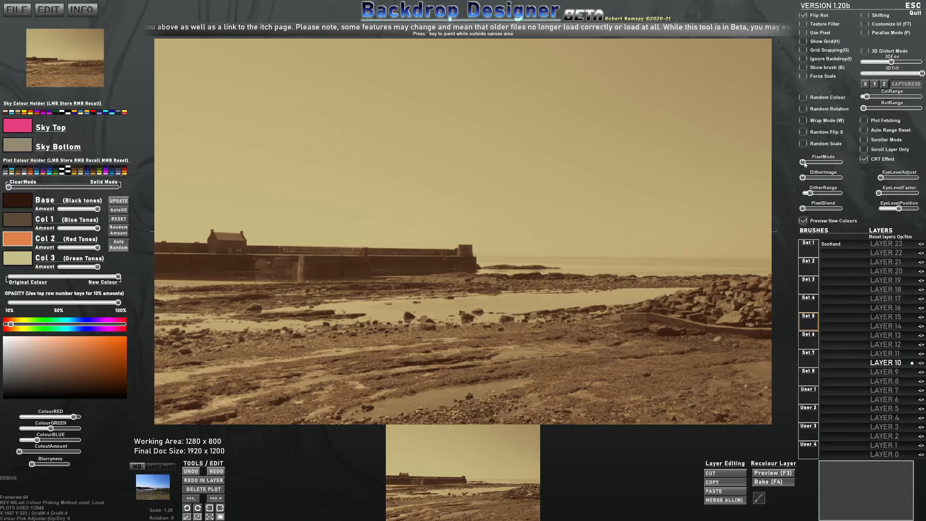
Apply the C64 320x200px pixel mode to the picture and turn off the CRT effect
{"action": "left_click_drag", "start_coordinate": [804, 164], "coordinate": [809, 164]}
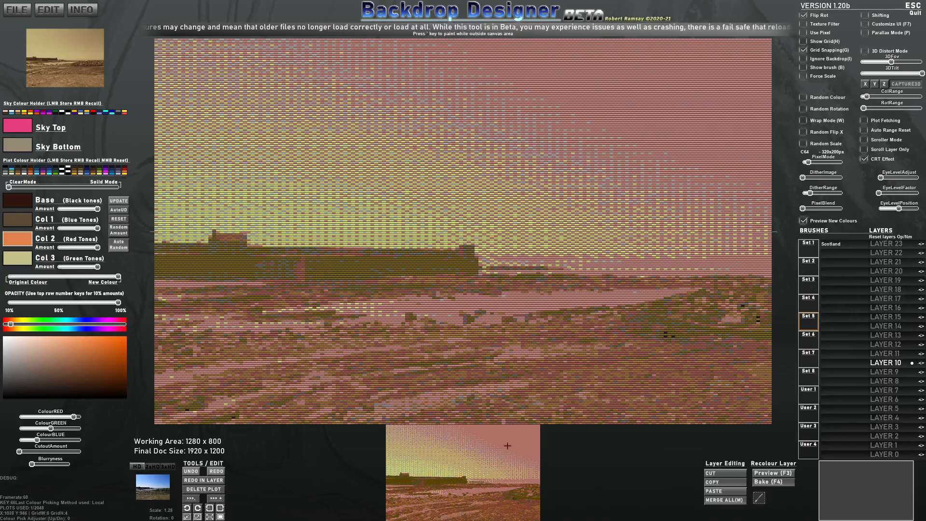
{"action": "left_click_drag", "start_coordinate": [812, 194], "coordinate": [808, 194]}
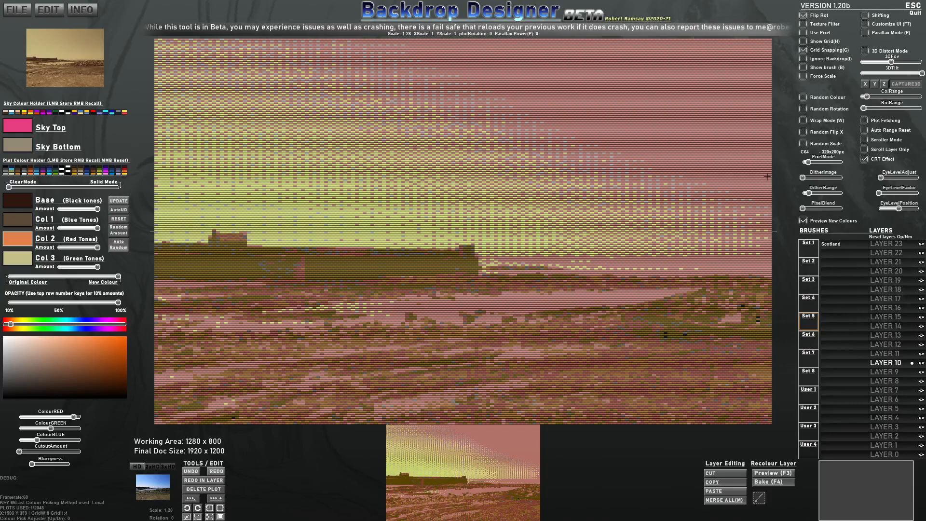
{"action": "left_click", "coordinate": [864, 159]}
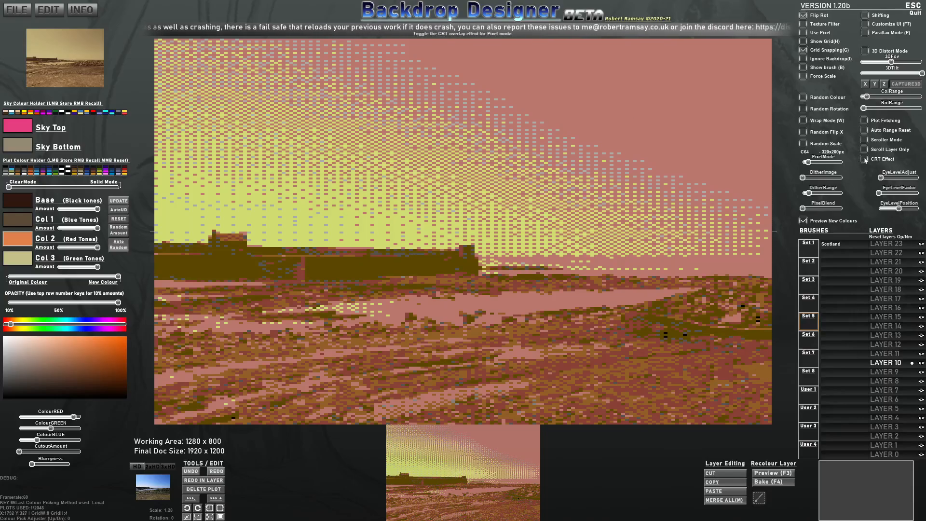
{"action": "left_click", "coordinate": [864, 159]}
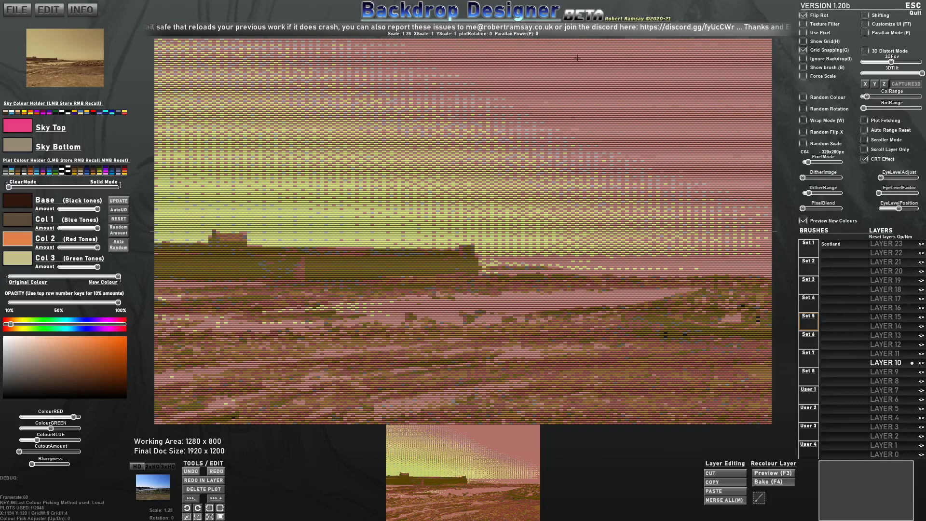
{"action": "left_click", "coordinate": [863, 159]}
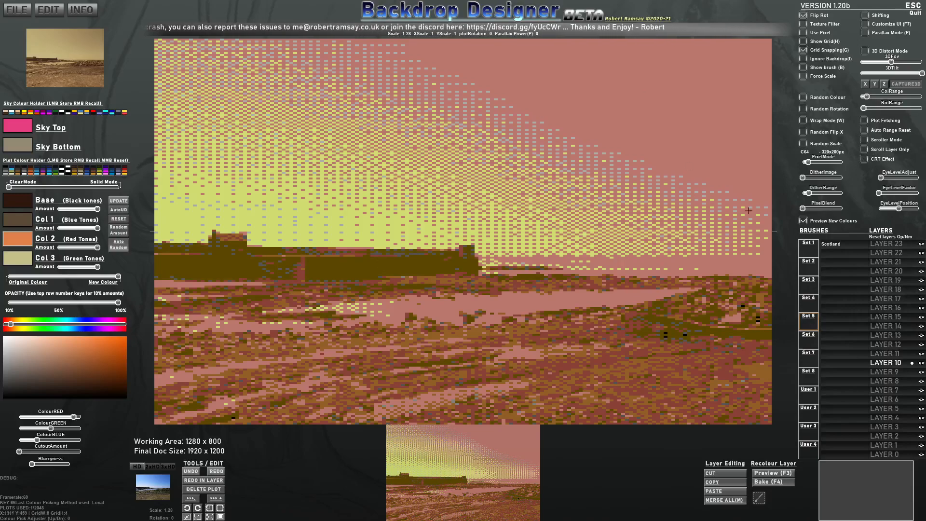
Raise the dither range slightly and try several dither patterns, ending on the horizontal line pattern
{"action": "left_click", "coordinate": [811, 193]}
{"action": "left_click_drag", "start_coordinate": [811, 193], "coordinate": [810, 187]}
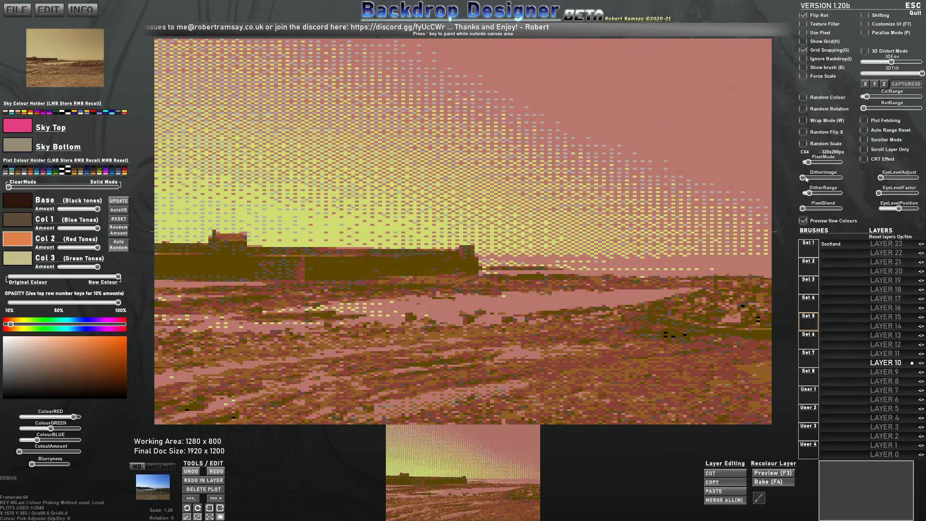
{"action": "left_click", "coordinate": [806, 177]}
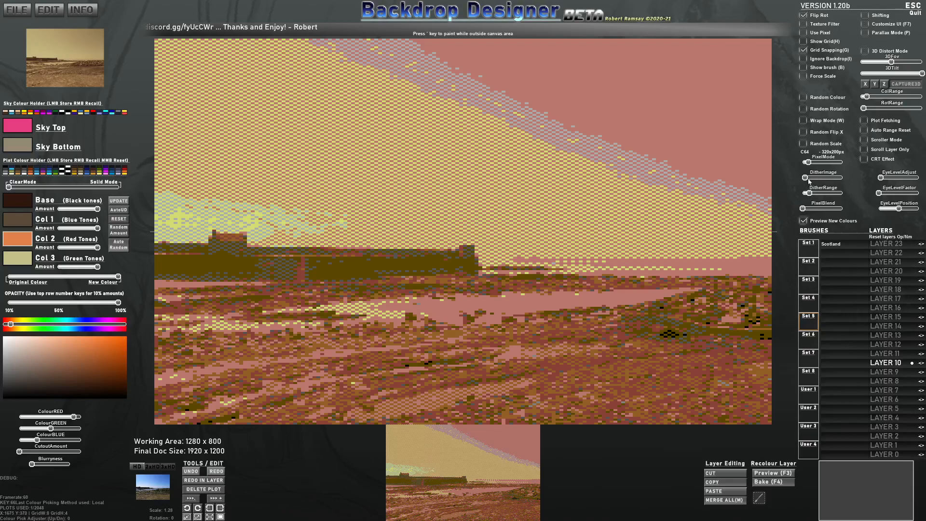
{"action": "left_click_drag", "start_coordinate": [806, 177], "coordinate": [814, 176]}
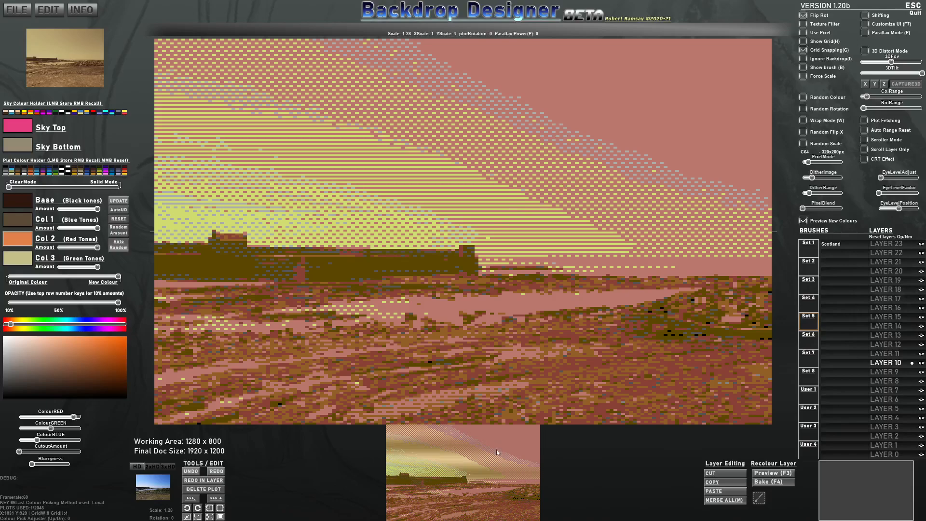
{"action": "left_click_drag", "start_coordinate": [813, 177], "coordinate": [803, 178]}
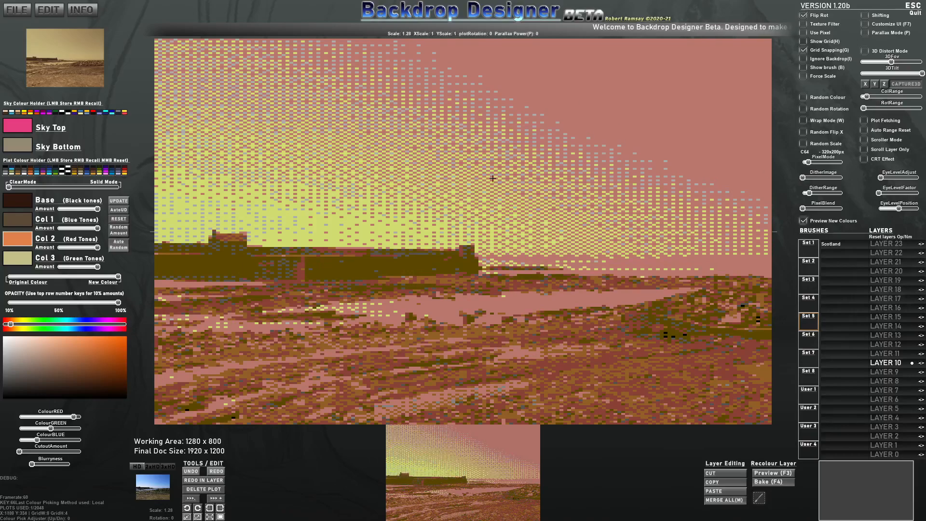
{"action": "left_click_drag", "start_coordinate": [804, 178], "coordinate": [809, 178]}
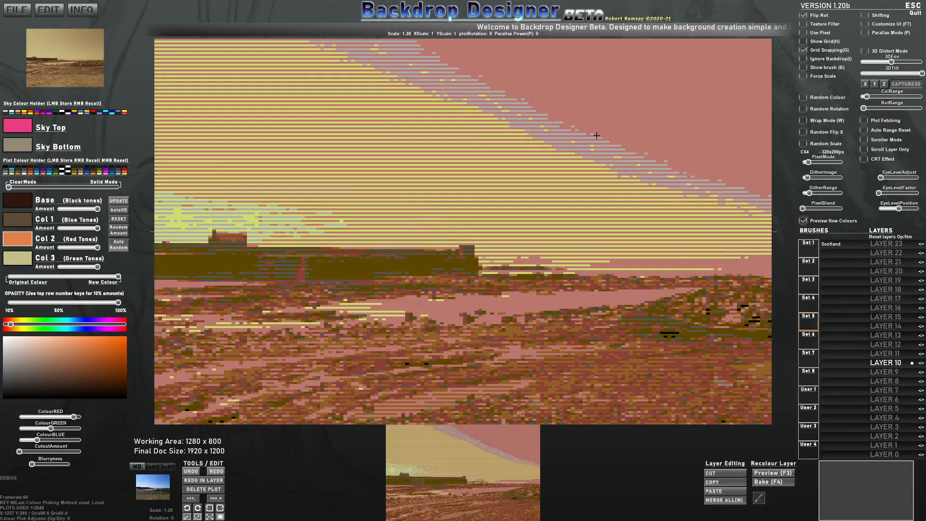
Try the maximum pixel blend on the C64 picture with the horizontal line dither, and return the blend to zero
{"action": "mouse_move", "coordinate": [808, 178]}
{"action": "left_mouse_down"}
{"action": "mouse_move", "coordinate": [845, 177]}
{"action": "mouse_move", "coordinate": [809, 177]}
{"action": "left_mouse_up"}
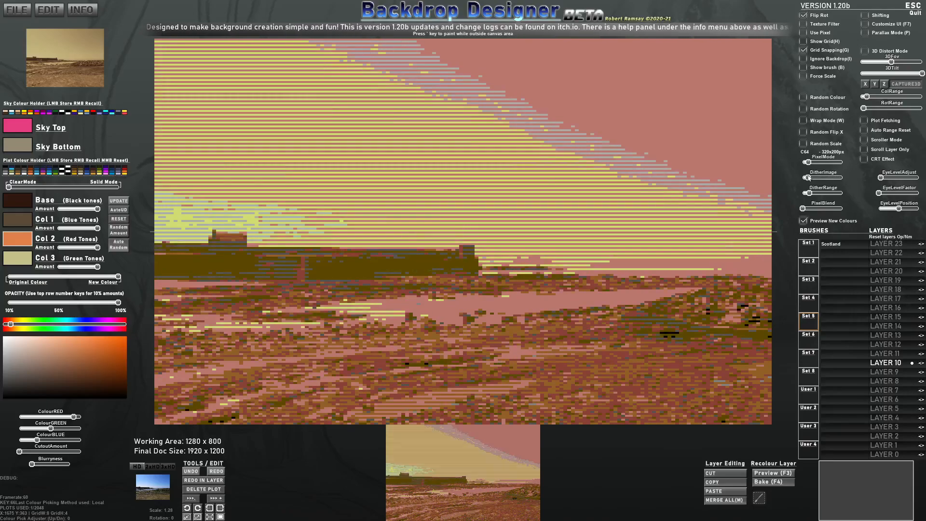
{"action": "left_click_drag", "start_coordinate": [809, 193], "coordinate": [843, 214]}
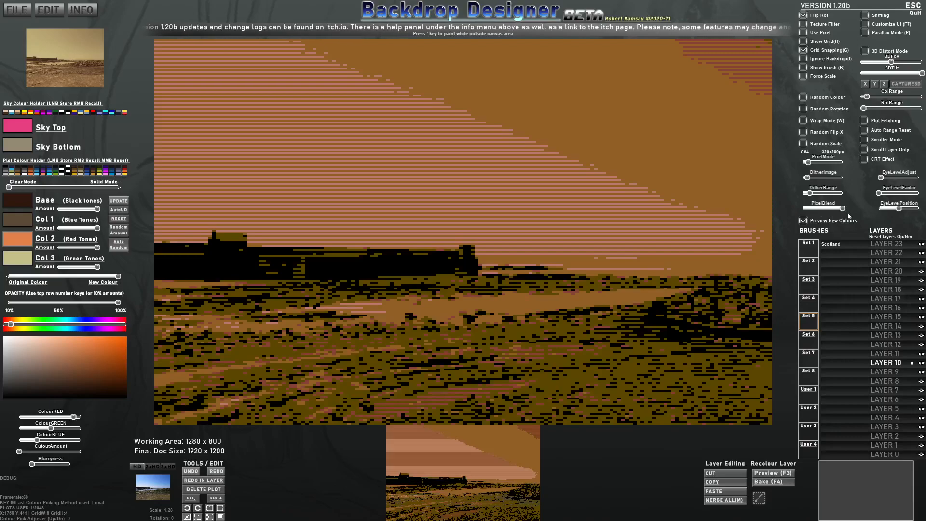
{"action": "left_click_drag", "start_coordinate": [843, 216], "coordinate": [798, 214]}
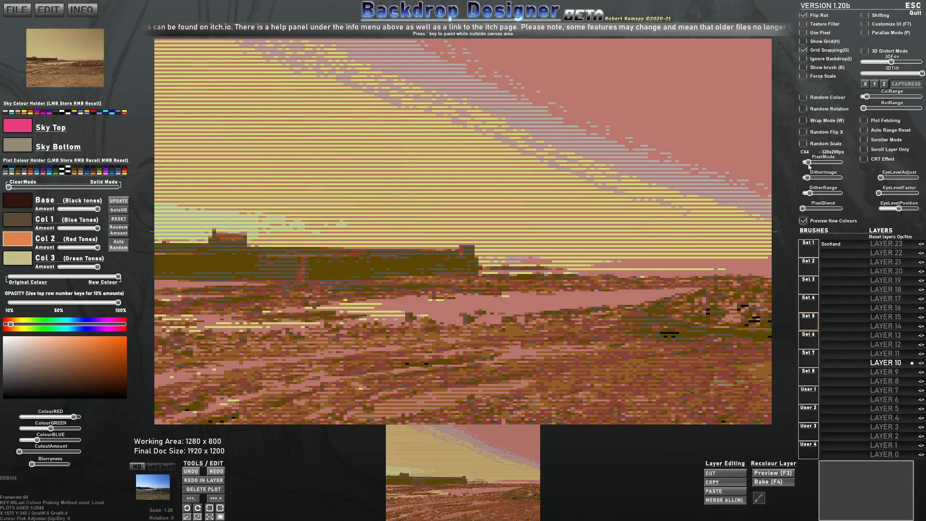
Turn off the pixel mode and, with automatic colour update on, set the colour blend fully to Original Colour
{"action": "mouse_move", "coordinate": [809, 163]}
{"action": "left_mouse_down"}
{"action": "mouse_move", "coordinate": [837, 166]}
{"action": "mouse_move", "coordinate": [800, 164]}
{"action": "left_mouse_up"}
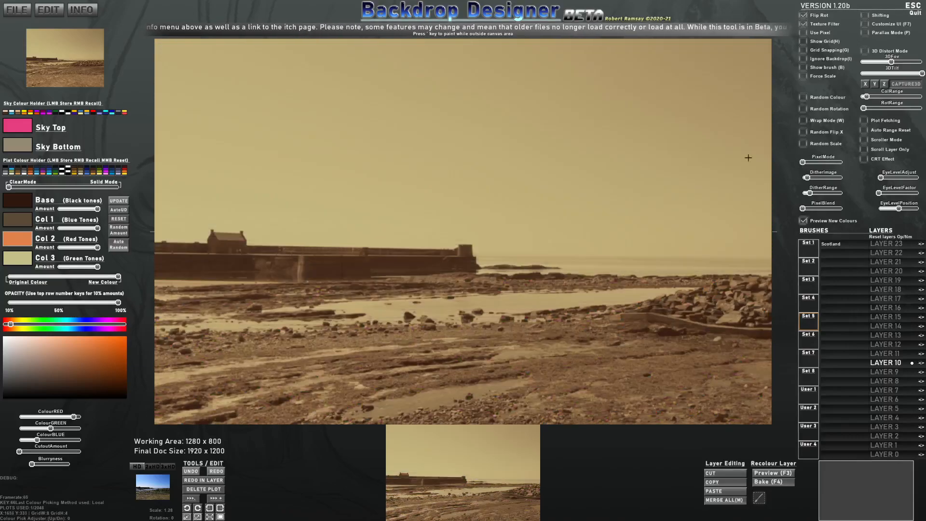
{"action": "left_click", "coordinate": [120, 210]}
{"action": "left_click_drag", "start_coordinate": [118, 277], "coordinate": [2, 276]}
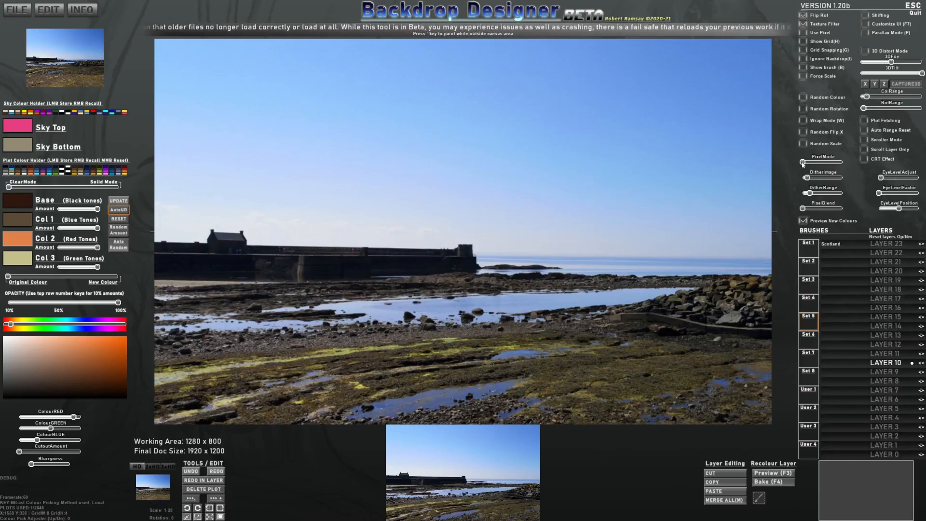
Apply the C64V2 640x400px pixel mode to the original-colour photo, trying a vertical line dither and ending on a finer pattern
{"action": "left_click_drag", "start_coordinate": [803, 162], "coordinate": [810, 163]}
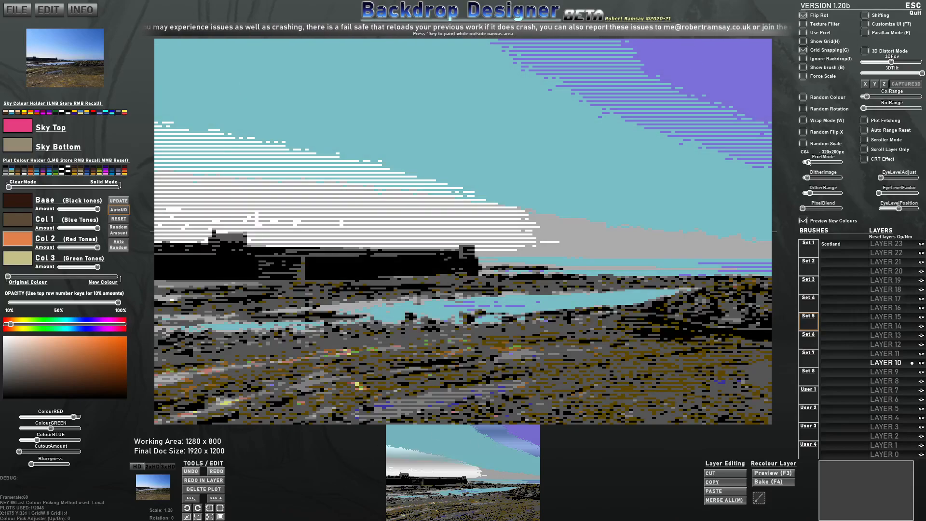
{"action": "left_click_drag", "start_coordinate": [807, 163], "coordinate": [812, 162]}
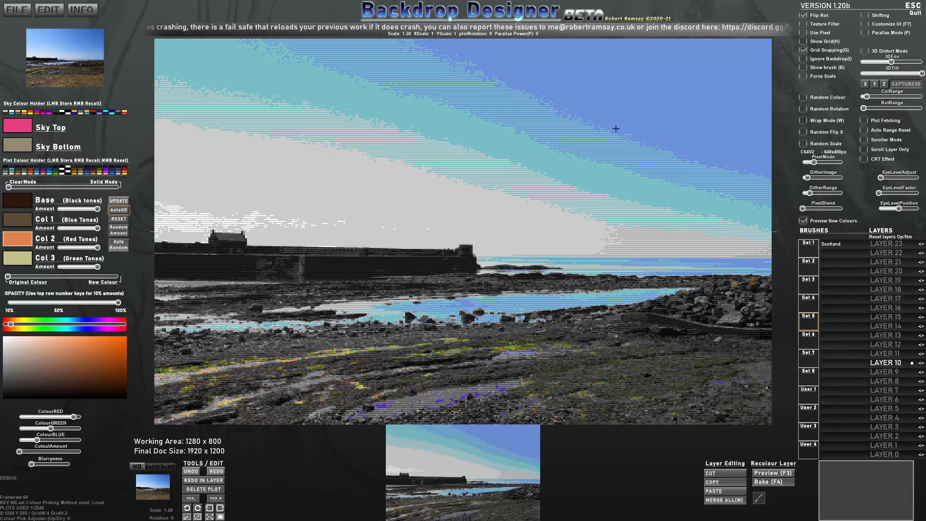
{"action": "mouse_move", "coordinate": [814, 194]}
{"action": "left_mouse_down"}
{"action": "mouse_move", "coordinate": [849, 194]}
{"action": "mouse_move", "coordinate": [808, 192]}
{"action": "left_mouse_up"}
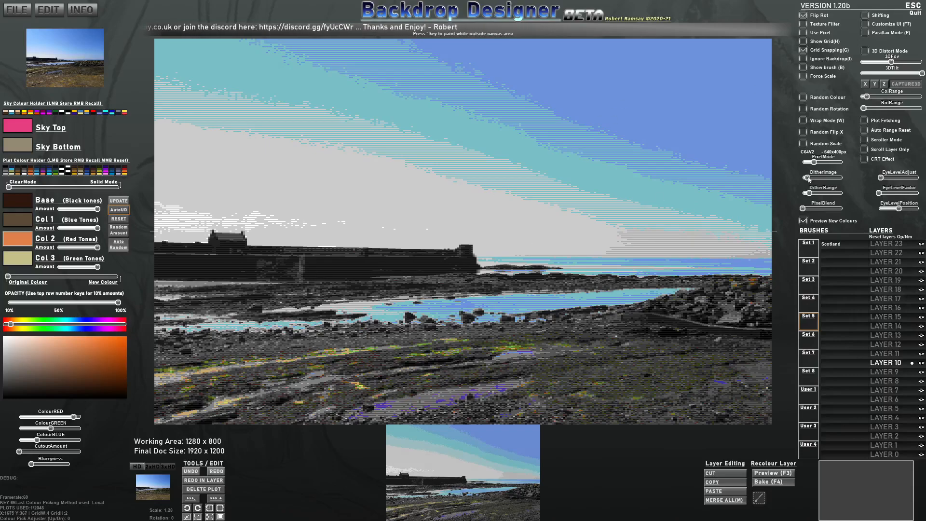
{"action": "left_click_drag", "start_coordinate": [808, 178], "coordinate": [812, 177]}
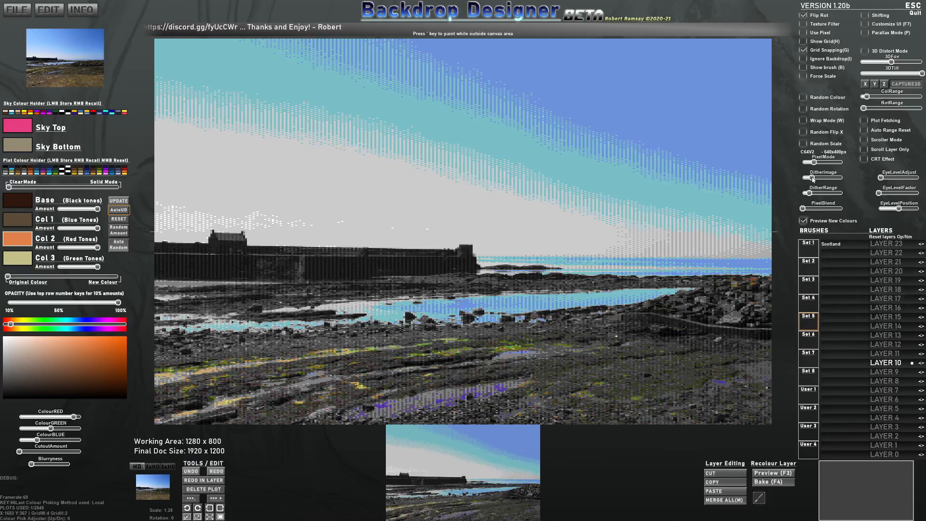
{"action": "left_click_drag", "start_coordinate": [812, 177], "coordinate": [814, 162]}
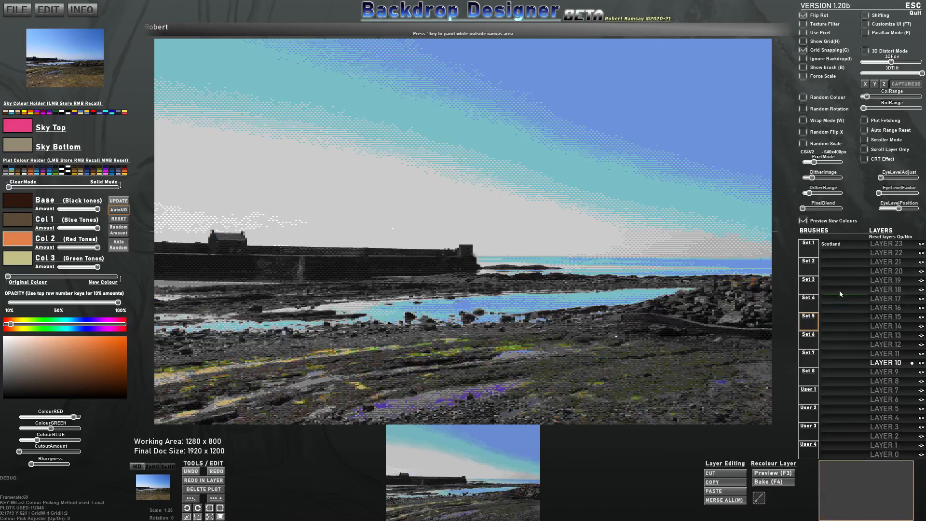
Import Scotland1.PNG from the Desktop as a second custom brush named Scotland1, and show the brush over the canvas
{"action": "left_click", "coordinate": [832, 253]}
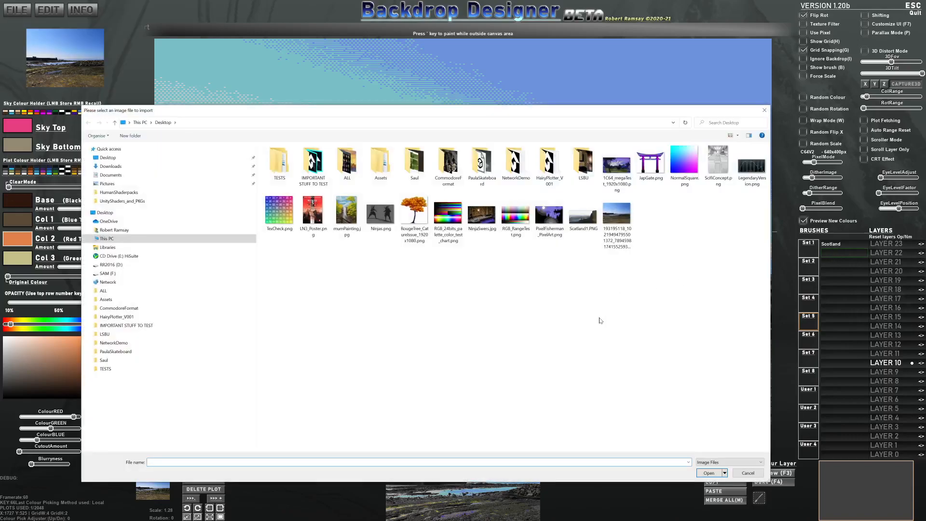
{"action": "double_click", "coordinate": [582, 220]}
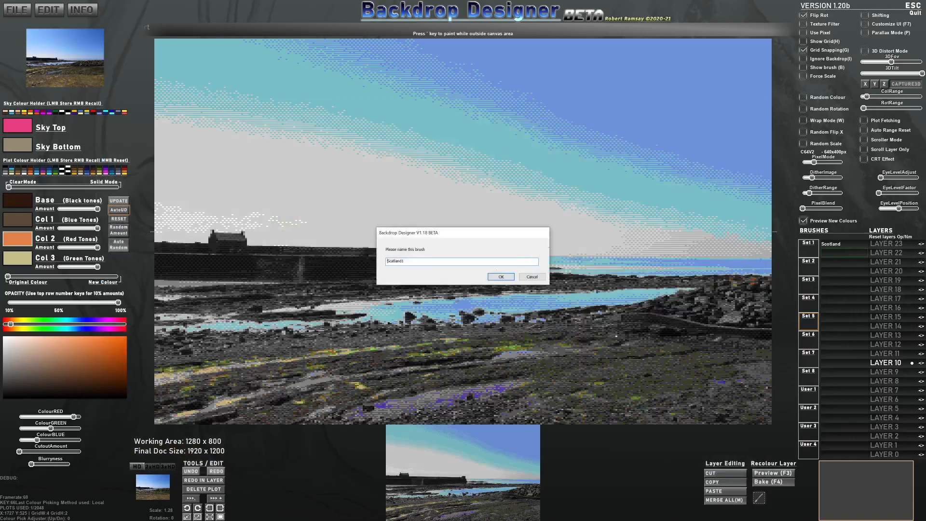
{"action": "left_click", "coordinate": [497, 278]}
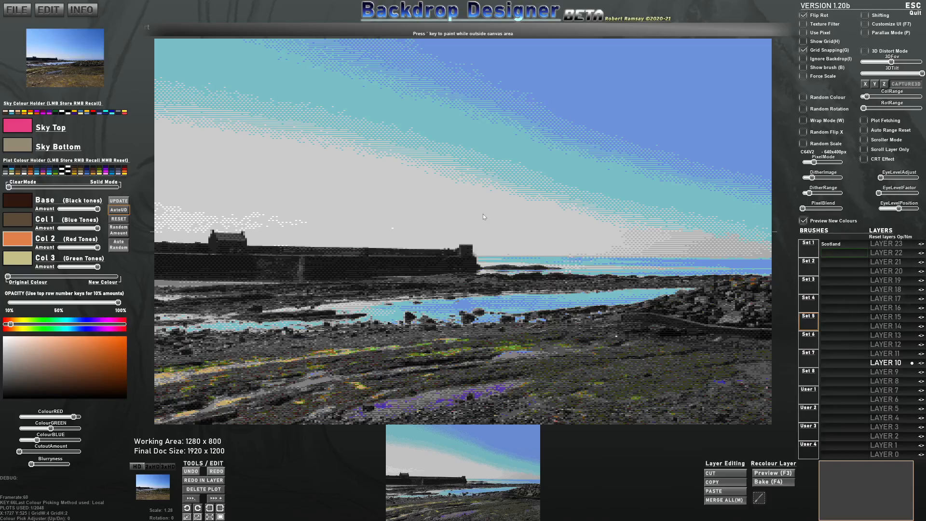
{"action": "key", "text": "b"}
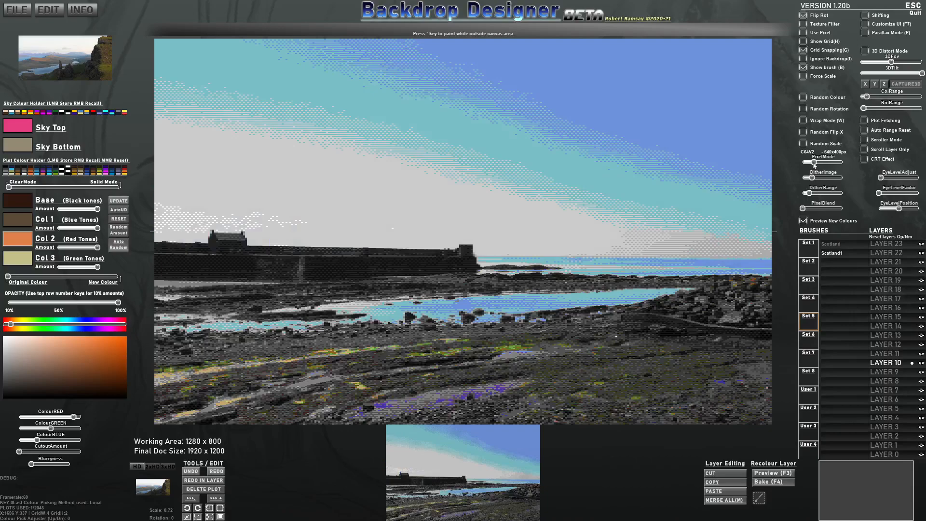
Turn off the pixel mode, mirror the Scotland1 brush horizontally, scale it to 0.72 and stamp it across the whole canvas
{"action": "left_click_drag", "start_coordinate": [814, 162], "coordinate": [803, 162]}
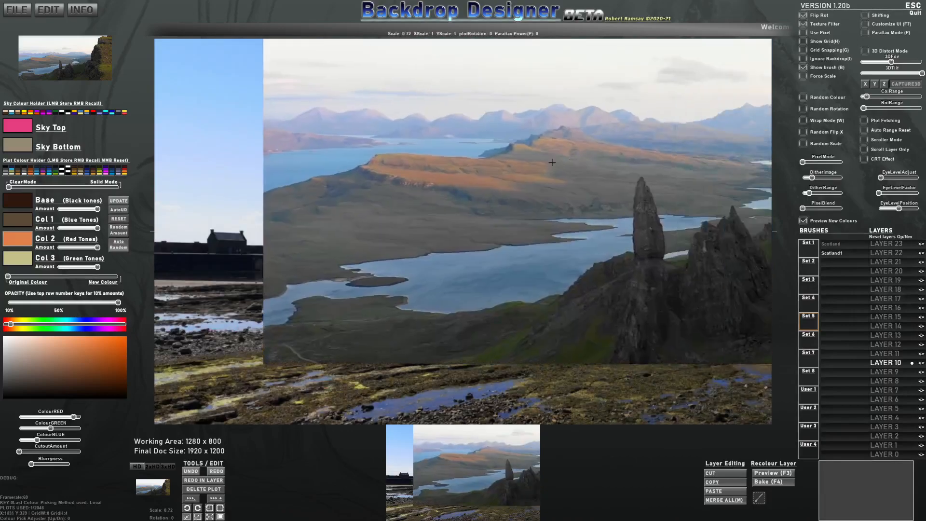
{"action": "scroll", "coordinate": [318, 257], "scroll_direction": "down", "scroll_amount": 3}
{"action": "scroll", "coordinate": [425, 247], "scroll_direction": "up", "scroll_amount": 4}
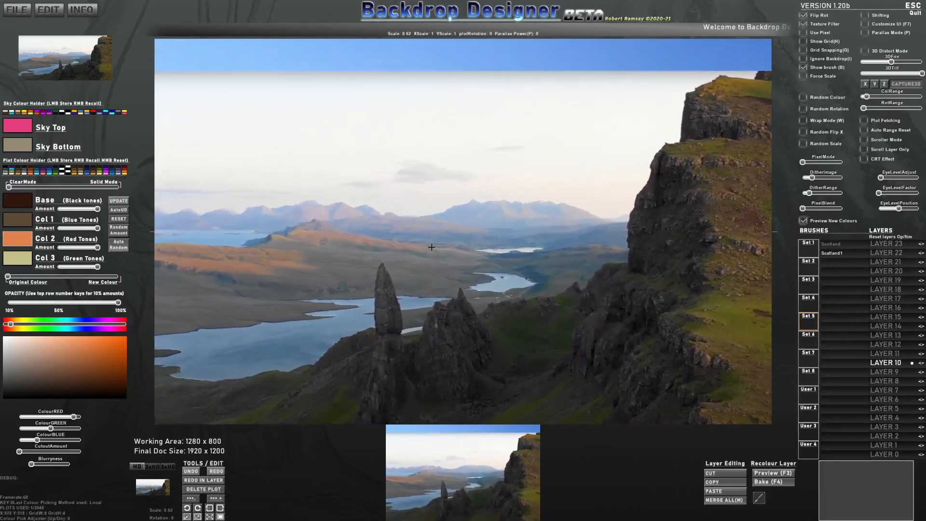
{"action": "scroll", "coordinate": [490, 265], "scroll_direction": "up", "scroll_amount": 10}
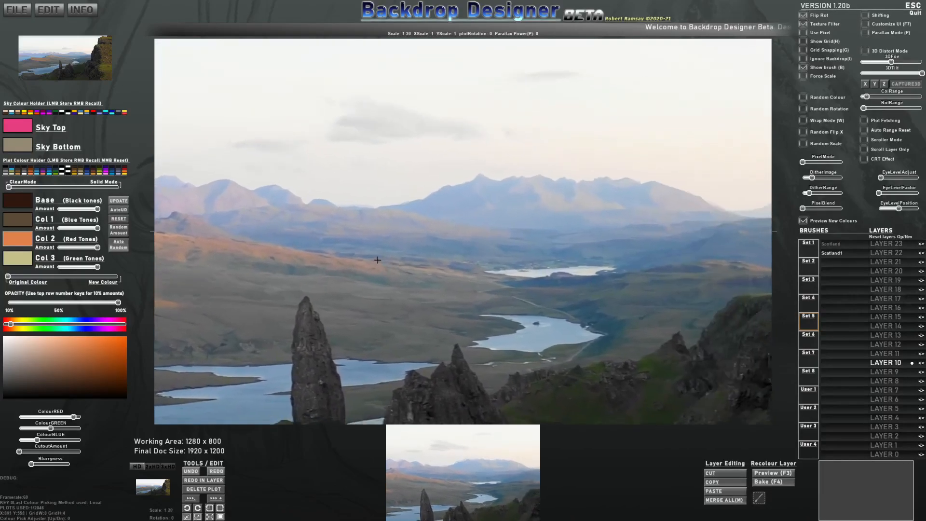
{"action": "scroll", "coordinate": [338, 231], "scroll_direction": "up", "scroll_amount": 3}
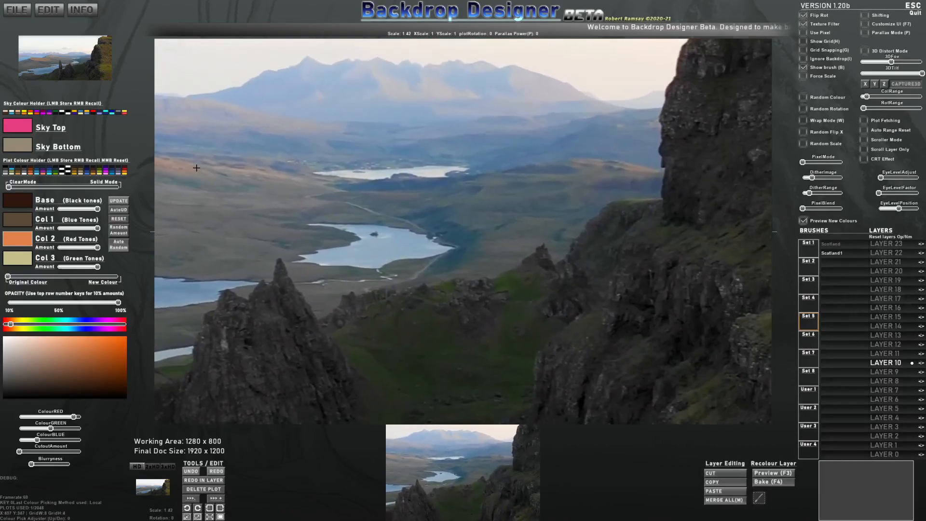
{"action": "scroll", "coordinate": [244, 199], "scroll_direction": "down", "scroll_amount": 5}
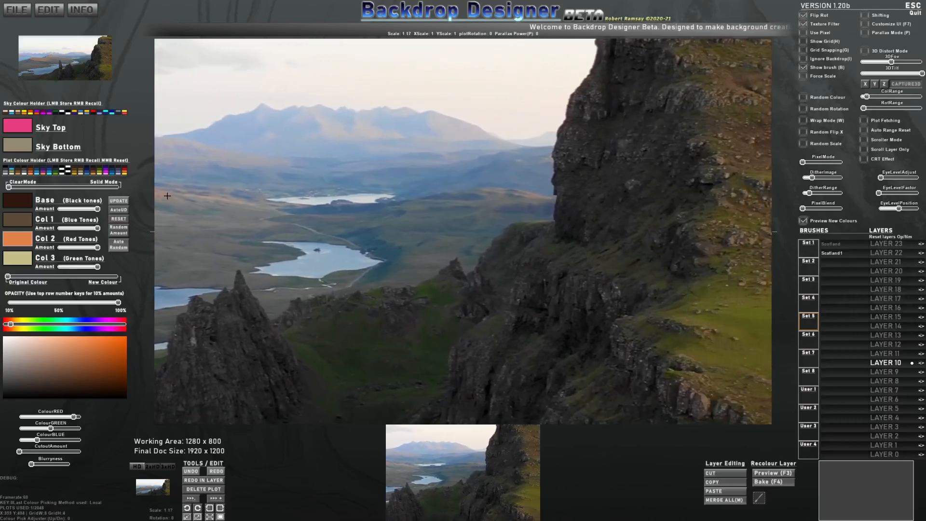
{"action": "scroll", "coordinate": [213, 253], "scroll_direction": "down", "scroll_amount": 3}
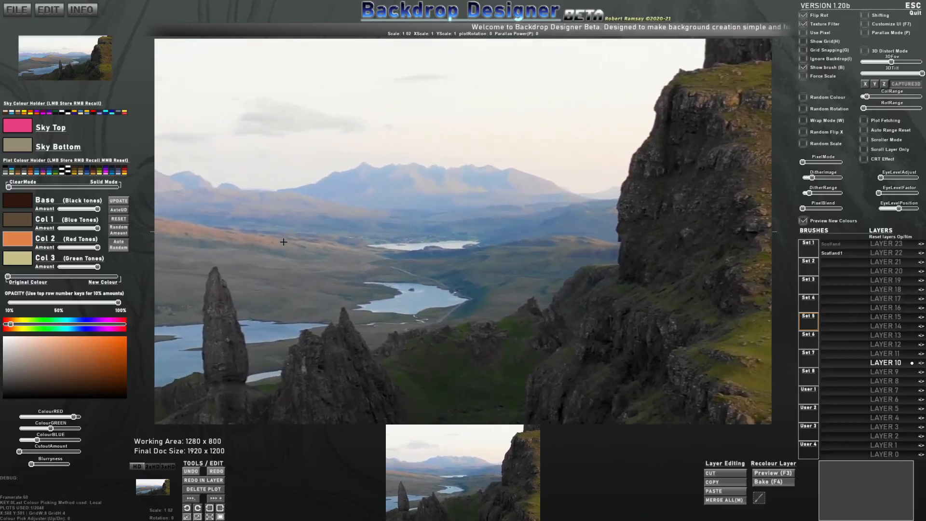
{"action": "key", "text": "x"}
{"action": "scroll", "coordinate": [284, 242], "scroll_direction": "down", "scroll_amount": 4}
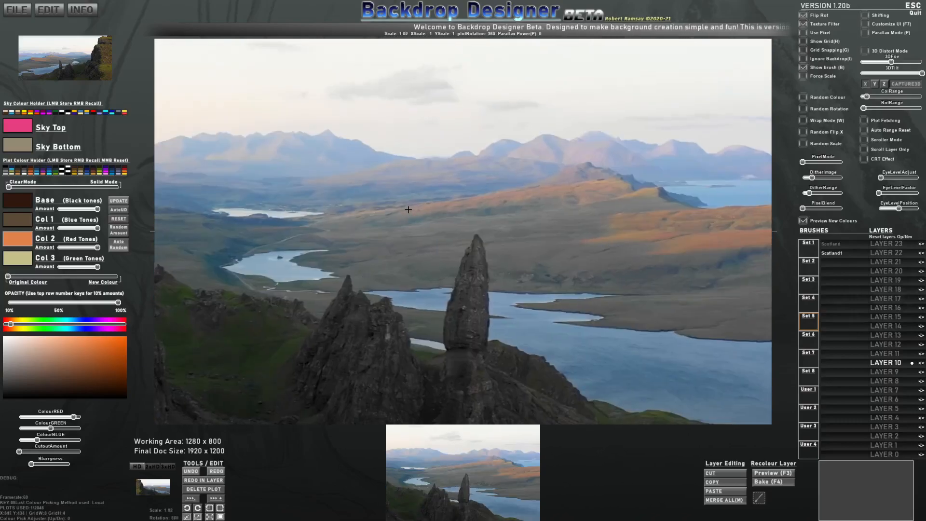
{"action": "scroll", "coordinate": [410, 208], "scroll_direction": "down", "scroll_amount": 2}
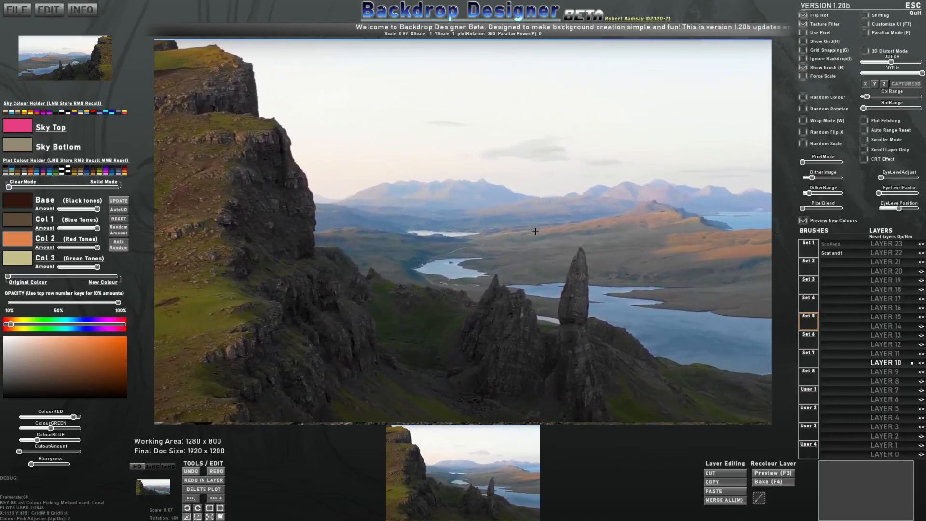
{"action": "scroll", "coordinate": [539, 231], "scroll_direction": "up", "scroll_amount": 1}
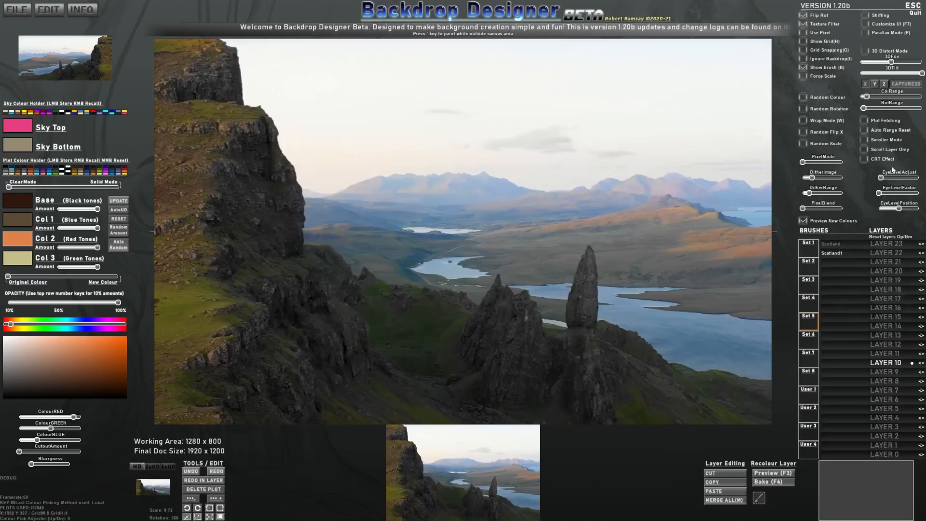
Preview the landscape in the C64 and 256 Colour 320x200px modes with a lower-range checkered dither, and turn the pixel mode off
{"action": "left_click_drag", "start_coordinate": [808, 164], "coordinate": [810, 163]}
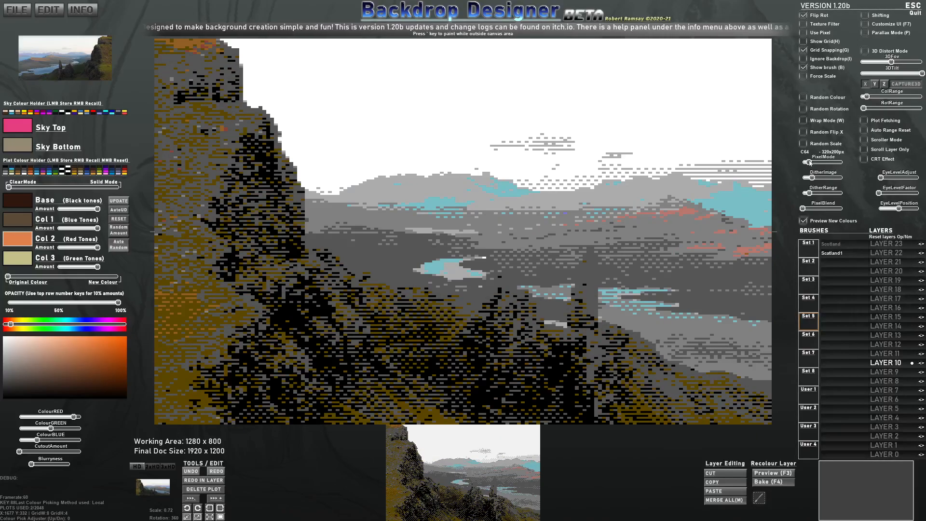
{"action": "mouse_move", "coordinate": [810, 193]}
{"action": "left_mouse_down"}
{"action": "mouse_move", "coordinate": [811, 162]}
{"action": "mouse_move", "coordinate": [831, 163]}
{"action": "mouse_move", "coordinate": [805, 178]}
{"action": "left_mouse_up"}
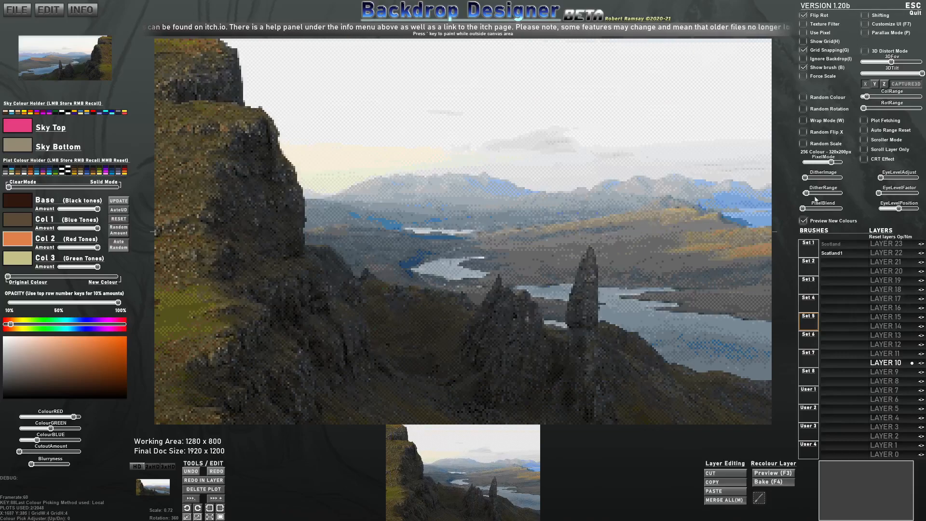
{"action": "key", "text": "b"}
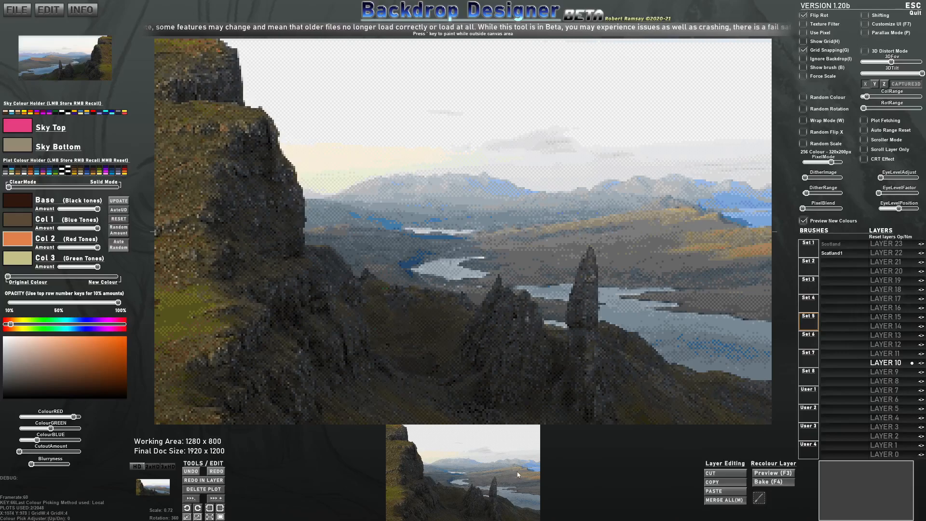
{"action": "left_click_drag", "start_coordinate": [832, 162], "coordinate": [823, 163]}
{"action": "left_click_drag", "start_coordinate": [839, 163], "coordinate": [802, 163]}
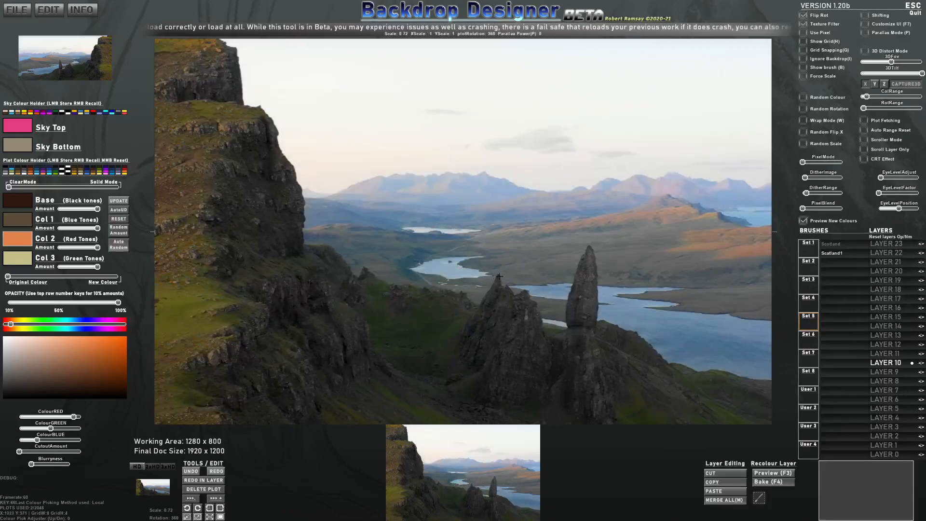
Stamp the Set 4 triangle brush on the grassy cliff slope and blend it fully to New Colour with automatic update
{"action": "left_click", "coordinate": [836, 262]}
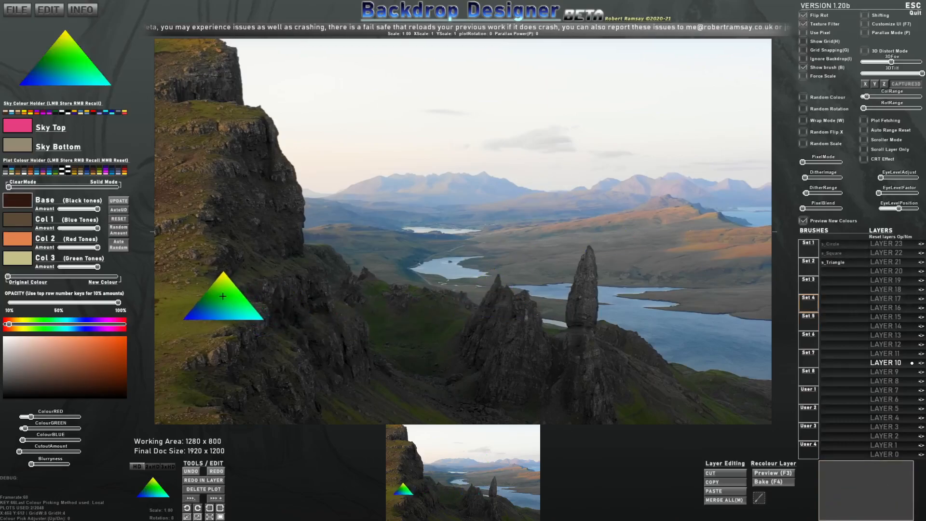
{"action": "left_click", "coordinate": [223, 295]}
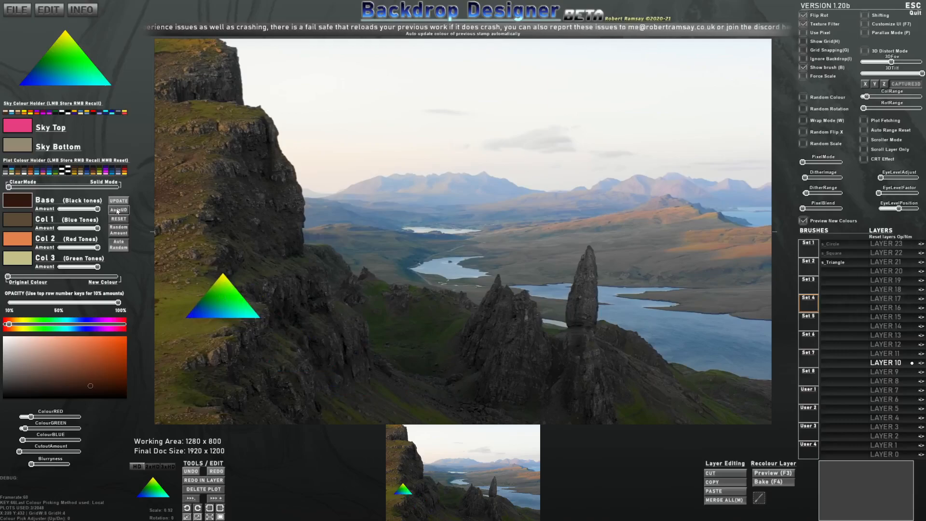
{"action": "left_click_drag", "start_coordinate": [13, 279], "coordinate": [101, 283]}
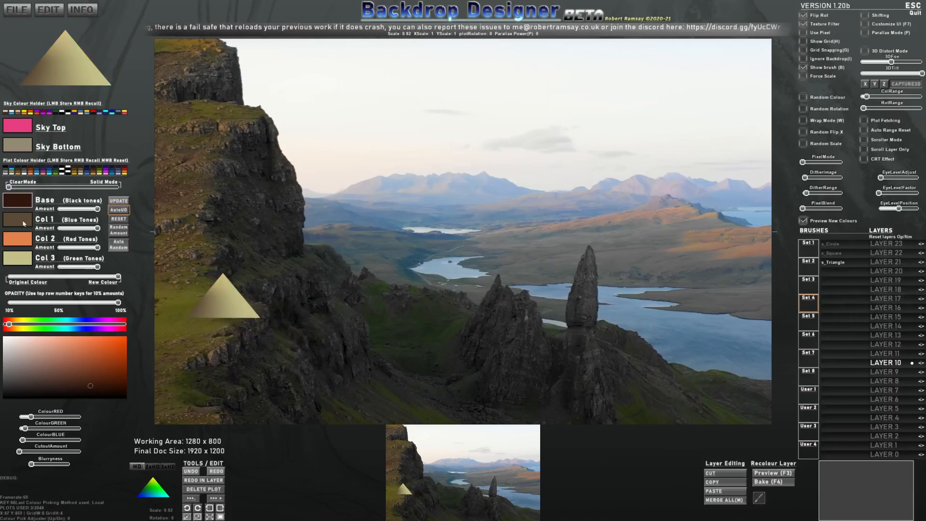
Darken the triangle's tones, setting Col 1 to near black, Col 2 to dark red-brown and Col 3 to dark olive
{"action": "left_click", "coordinate": [25, 222]}
{"action": "left_click", "coordinate": [72, 394]}
{"action": "left_click", "coordinate": [21, 235]}
{"action": "mouse_move", "coordinate": [87, 374]}
{"action": "left_mouse_down"}
{"action": "mouse_move", "coordinate": [102, 382]}
{"action": "mouse_move", "coordinate": [70, 379]}
{"action": "left_mouse_up"}
{"action": "left_click", "coordinate": [24, 256]}
Stamp several overlapping olive triangles around the first one on the cliff slope, and make the brush slightly smaller
{"action": "left_click", "coordinate": [240, 291]}
{"action": "left_click", "coordinate": [213, 283]}
{"action": "left_click", "coordinate": [251, 288]}
{"action": "scroll", "coordinate": [325, 259], "scroll_direction": "down", "scroll_amount": 3}
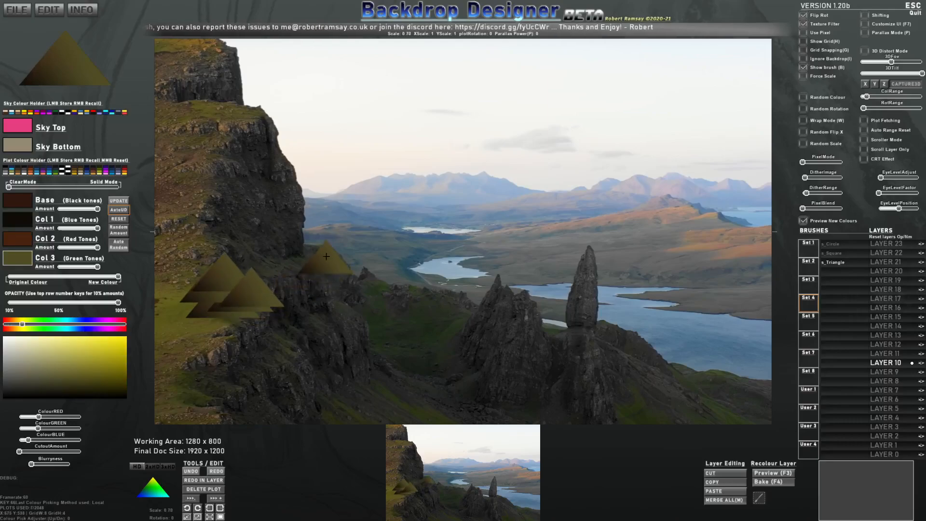
Stamp slightly smaller triangles up the cliff beside the olive cluster, rotating the brush between stamps
{"action": "key", "text": "r"}
{"action": "key", "text": "e"}
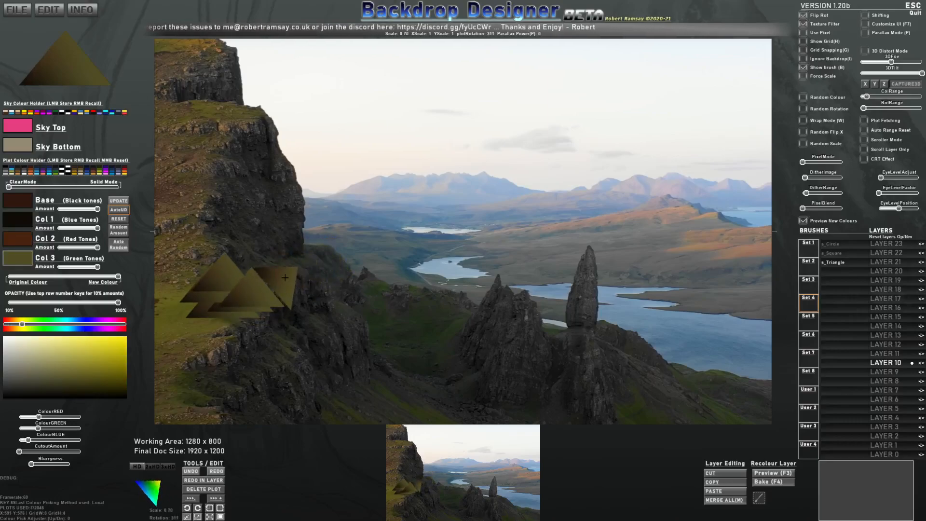
{"action": "scroll", "coordinate": [253, 232], "scroll_direction": "down", "scroll_amount": 1}
{"action": "key", "text": "e"}
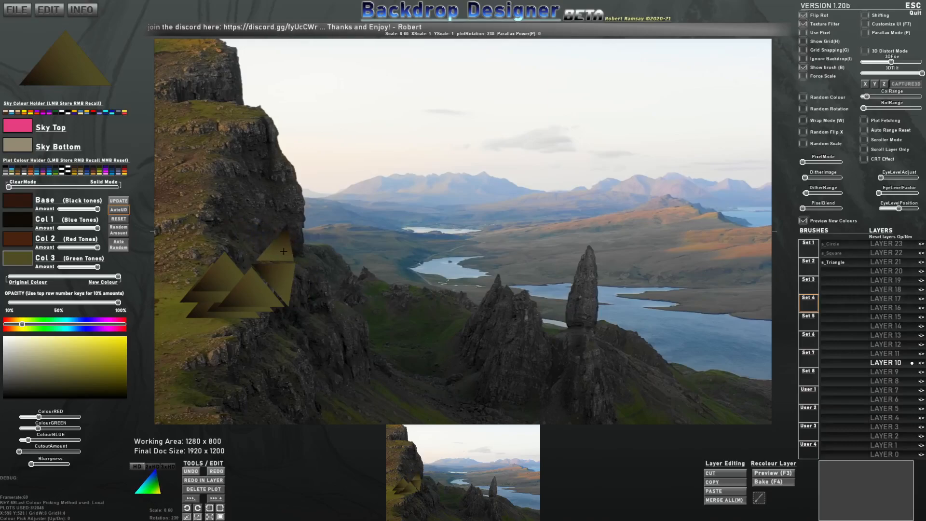
{"action": "key", "text": "d"}
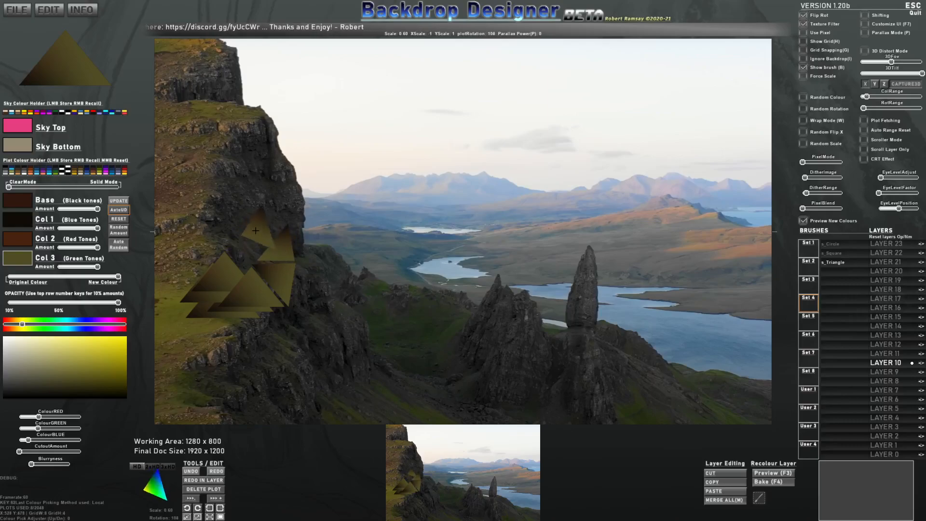
{"action": "key", "text": "e"}
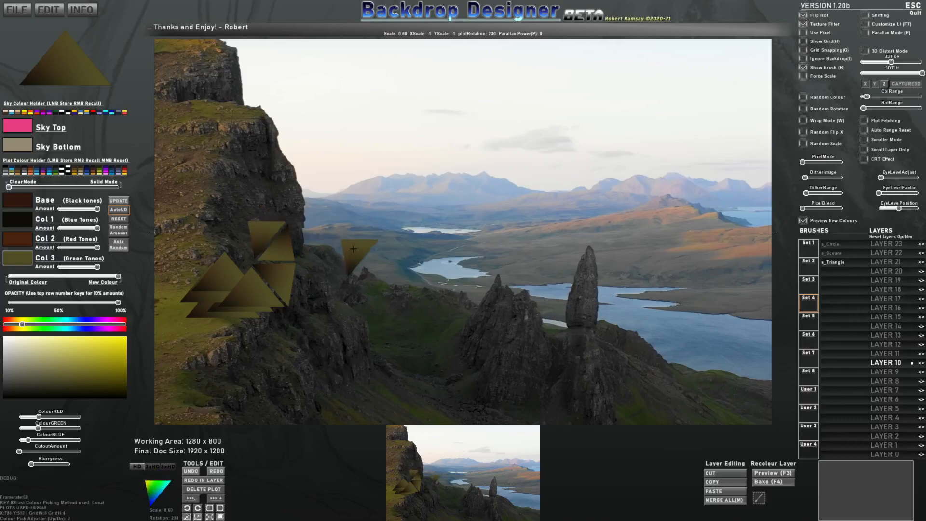
Undo and redo the rotated triangle stamps on the cliff, finishing with them undone
{"action": "key", "text": "ctrl+z"}
{"action": "key", "text": "ctrl+z"}
{"action": "key", "text": "ctrl+shift+z"}
{"action": "key", "text": "ctrl+shift+z"}
{"action": "key", "text": "ctrl+shift+z"}
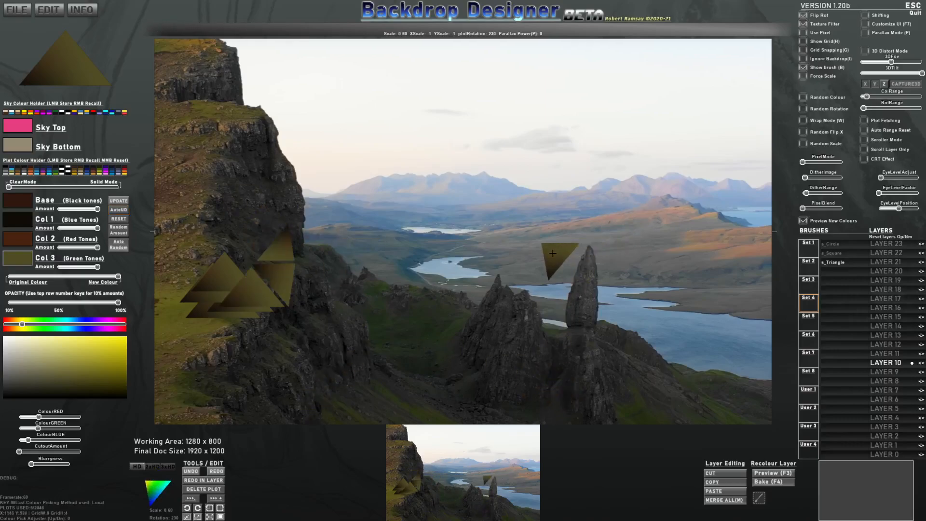
{"action": "key", "text": "ctrl+z"}
{"action": "key", "text": "ctrl+z"}
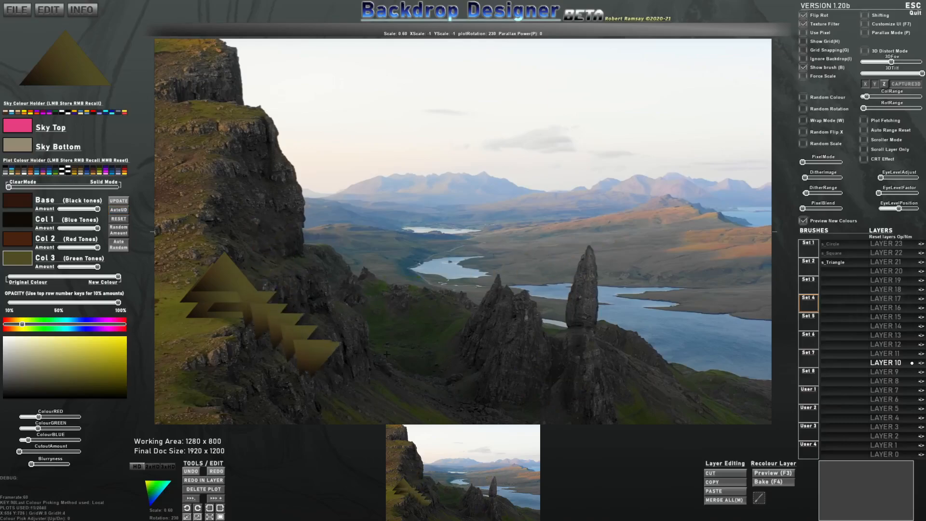
Stamp a descending run of inverted triangles down the cliff, and undo and redo the last ones
{"action": "key", "text": "ctrl+z"}
{"action": "key", "text": "ctrl+z"}
{"action": "key", "text": "ctrl+shift+z"}
{"action": "key", "text": "ctrl+shift+z"}
{"action": "key", "text": "ctrl+shift+z"}
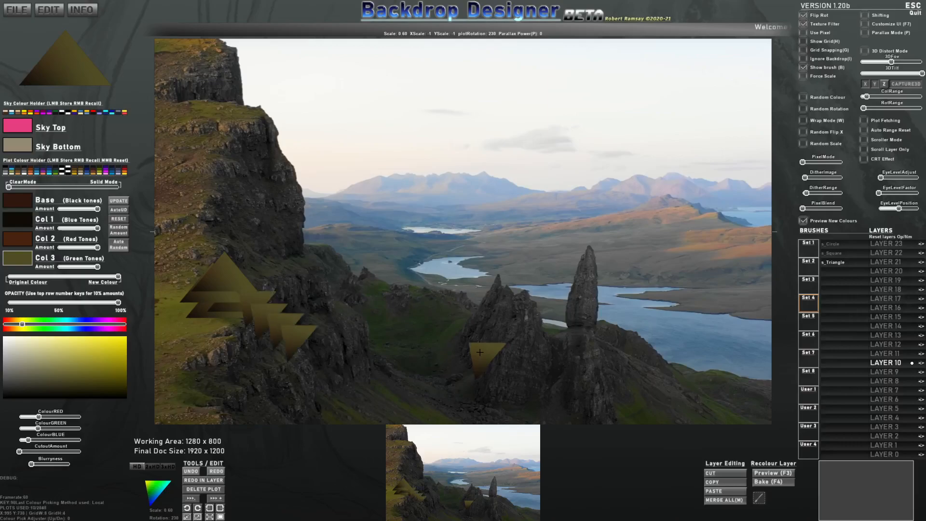
{"action": "key", "text": "ctrl+z"}
{"action": "key", "text": "ctrl+z"}
{"action": "key", "text": "ctrl+z"}
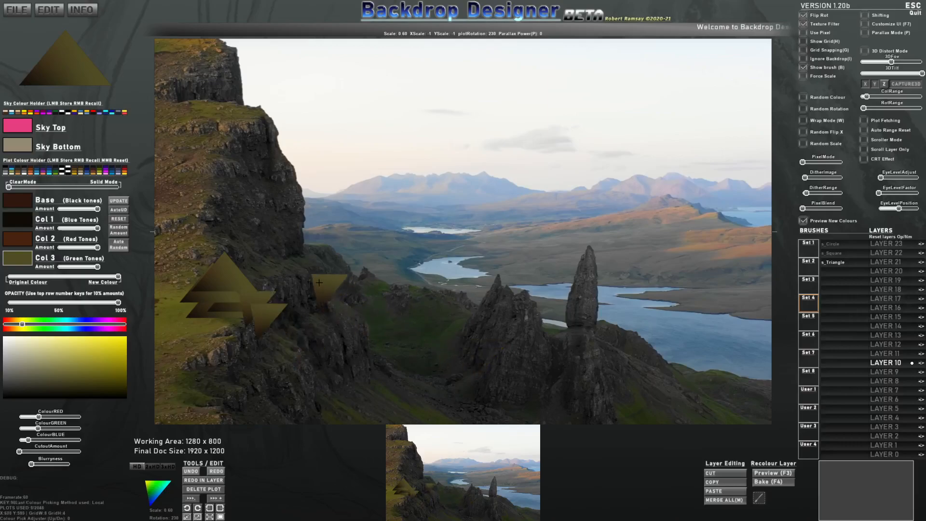
Stamp inverted triangles higher along the cliff edge and redo the previously undone stamps
{"action": "left_click", "coordinate": [301, 267]}
{"action": "key", "text": "ctrl+shift+z"}
{"action": "key", "text": "ctrl+shift+z"}
{"action": "key", "text": "ctrl+shift+z"}
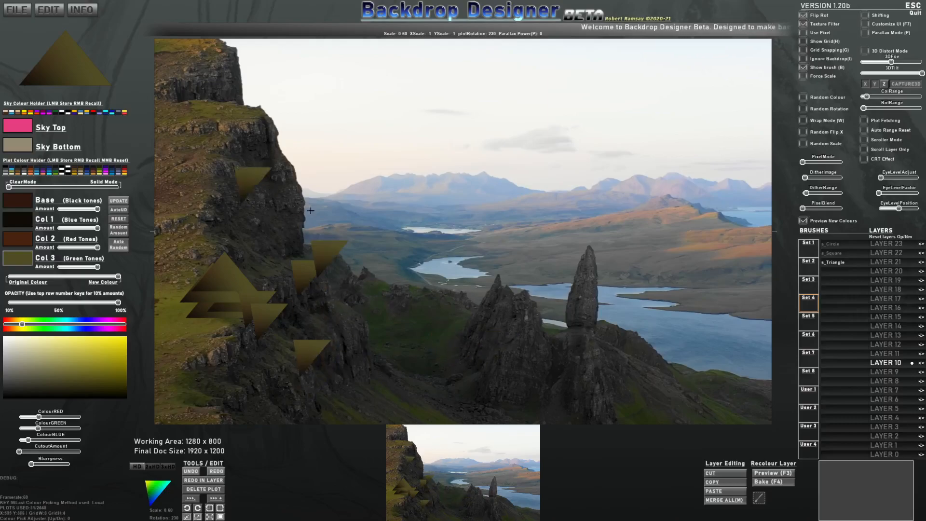
Undo the latest cliff stamps, place another inverted triangle over the cluster, and redo the stored stamps
{"action": "key", "text": "ctrl+z"}
{"action": "key", "text": "ctrl+z"}
{"action": "key", "text": "ctrl+z"}
{"action": "key", "text": "ctrl+z"}
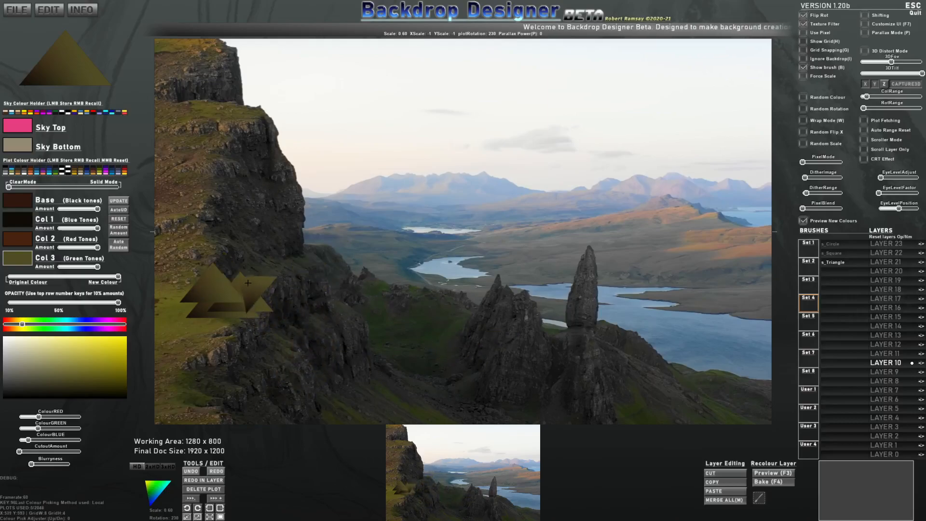
{"action": "key", "text": "ctrl+shift+z"}
{"action": "key", "text": "ctrl+shift+z"}
{"action": "key", "text": "ctrl+shift+z"}
{"action": "key", "text": "ctrl+shift+z"}
{"action": "key", "text": "ctrl+shift+z"}
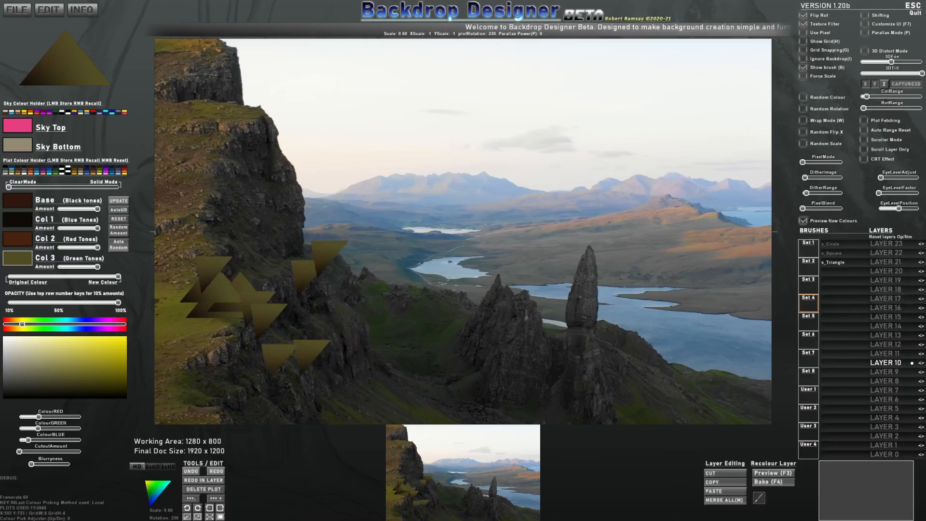
{"action": "key", "text": "ctrl+shift+z"}
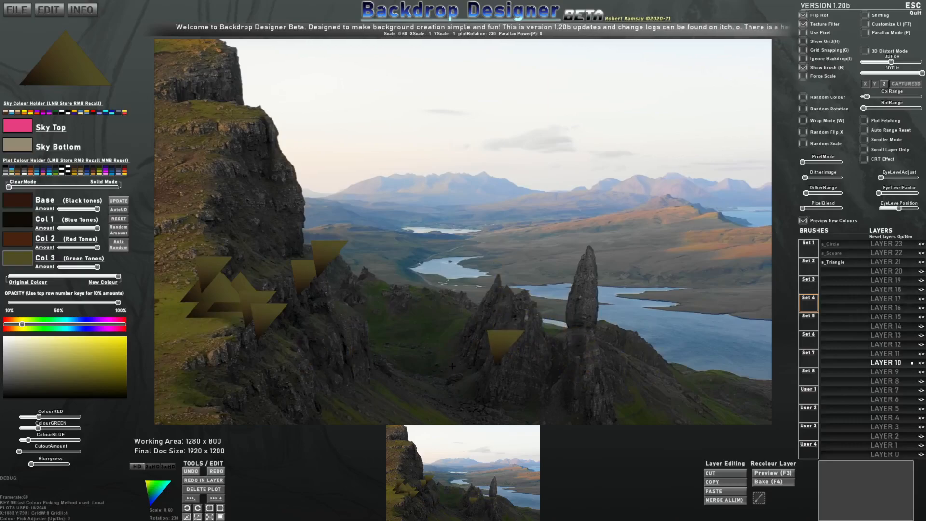
Show all existing plots including excess ones in memory, hide every plot, and show them all again
{"action": "left_click", "coordinate": [215, 500]}
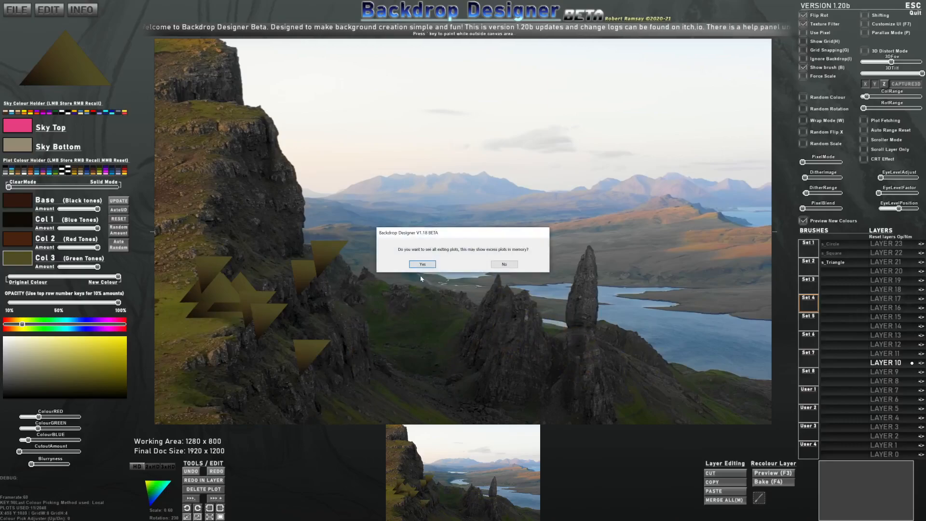
{"action": "left_click", "coordinate": [422, 264]}
{"action": "left_click", "coordinate": [189, 491]}
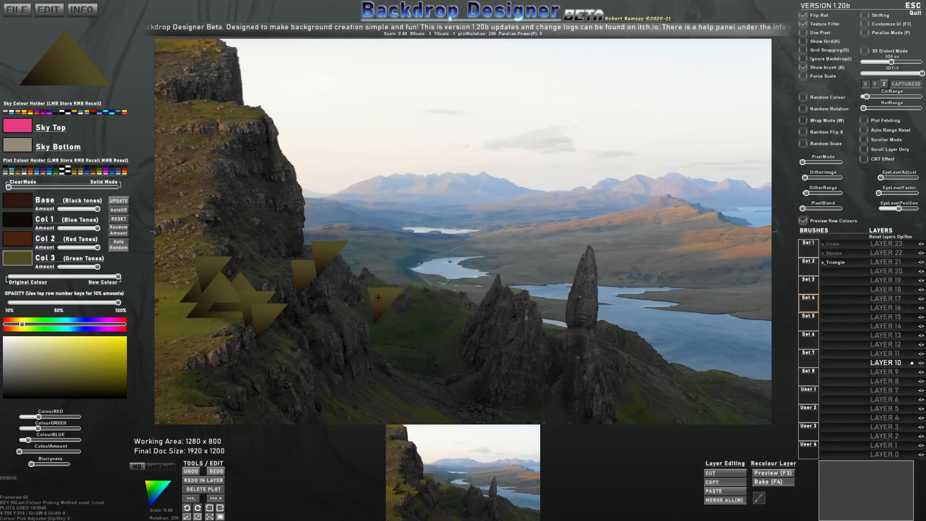
{"action": "key", "text": "z"}
{"action": "key", "text": "z"}
{"action": "key", "text": "z"}
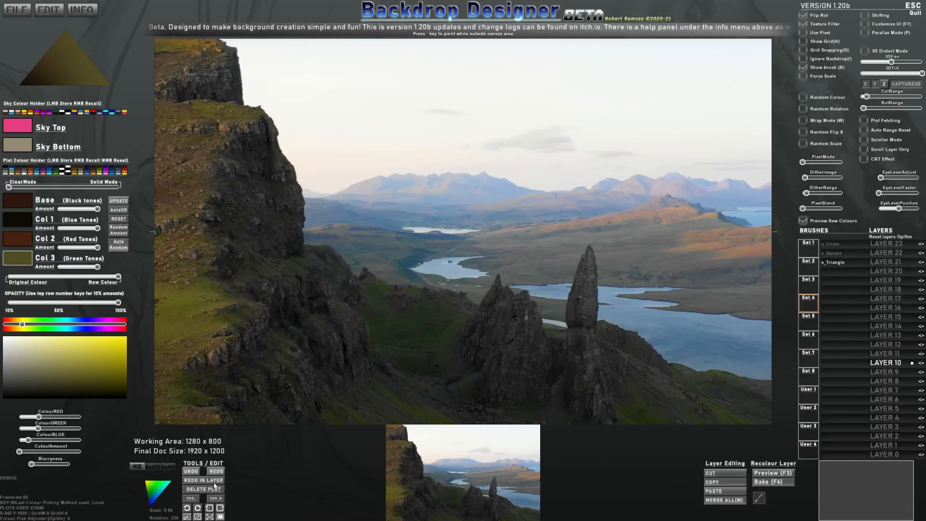
{"action": "left_click", "coordinate": [217, 498]}
{"action": "left_click", "coordinate": [423, 264]}
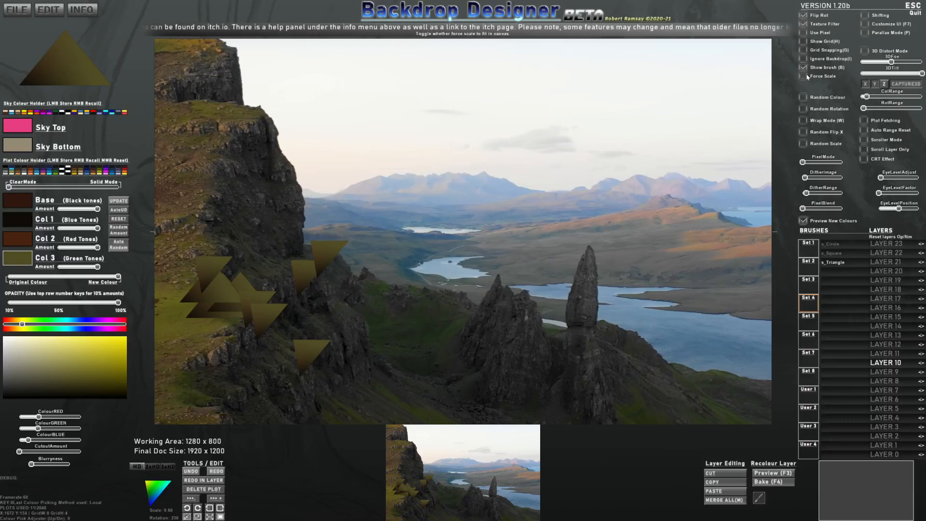
Turn Wrap Mode on and off over the photo, and reset all plot data for an empty backdrop
{"action": "left_click", "coordinate": [804, 121]}
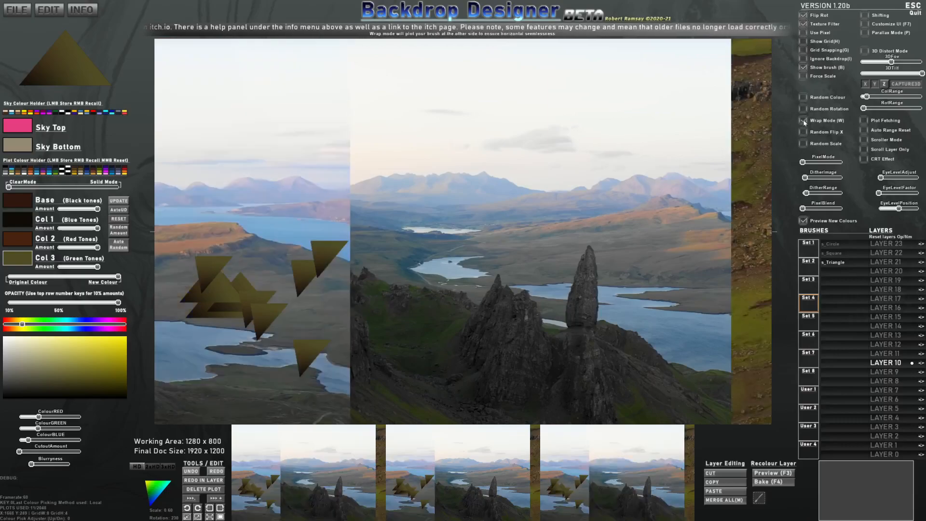
{"action": "left_click", "coordinate": [803, 121]}
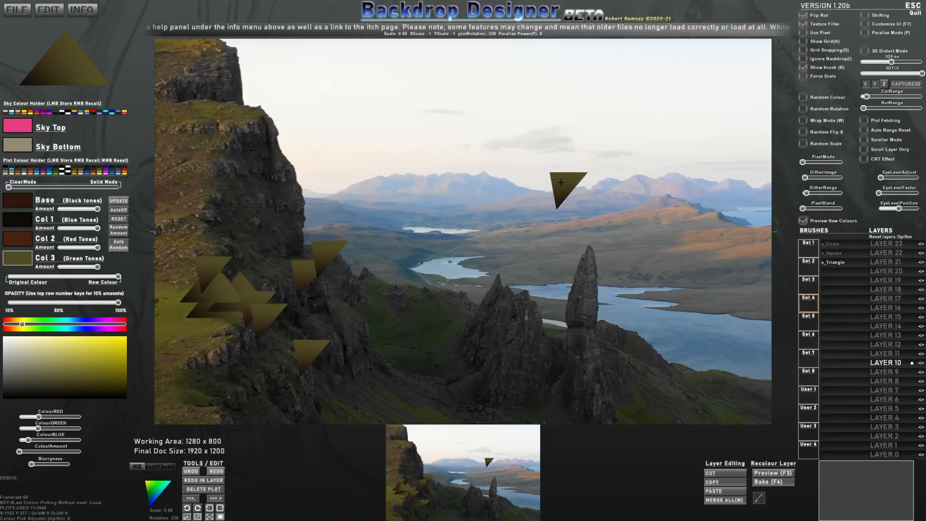
{"action": "key", "text": "ctrl+n"}
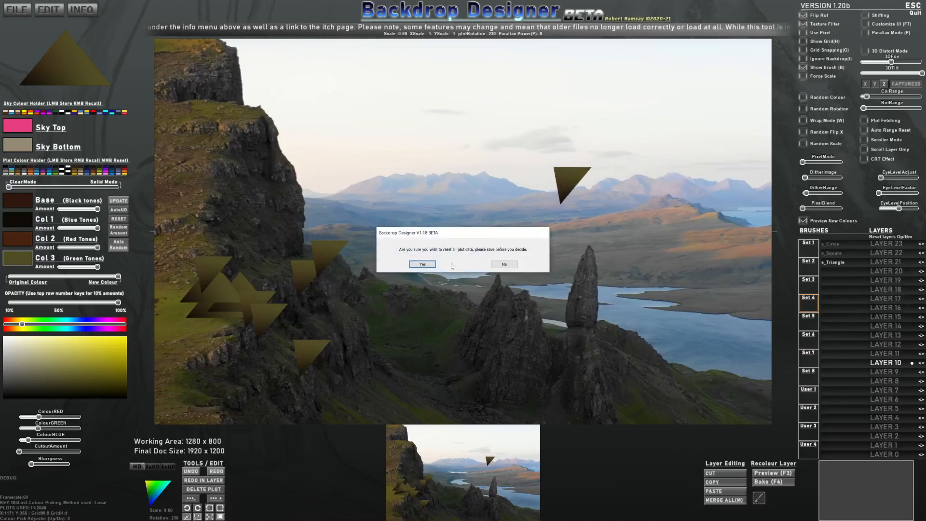
{"action": "left_click", "coordinate": [423, 265]}
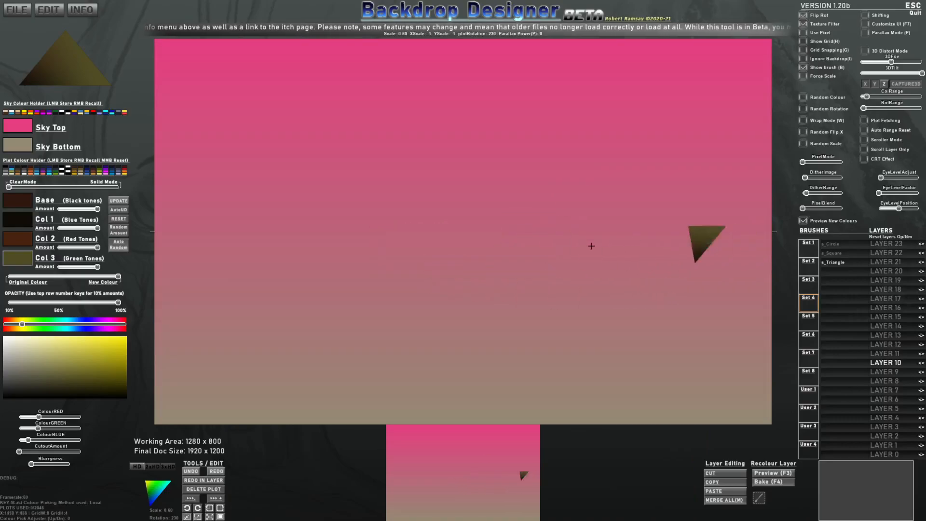
Enlarge the triangle brush to scale 0.67, turn it upright and enable Wrap Mode
{"action": "scroll", "coordinate": [196, 324], "scroll_direction": "up", "scroll_amount": 7}
{"action": "key", "text": "r"}
{"action": "key", "text": "e"}
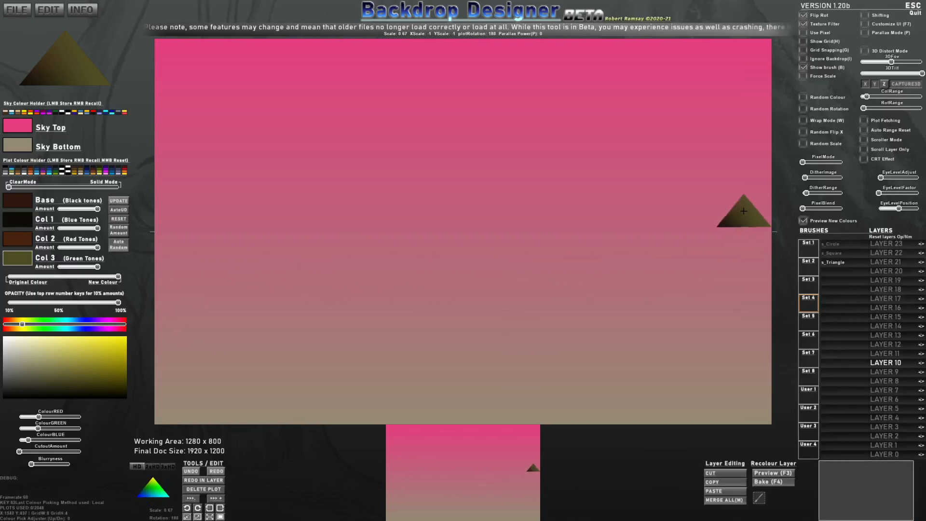
{"action": "left_click", "coordinate": [803, 121]}
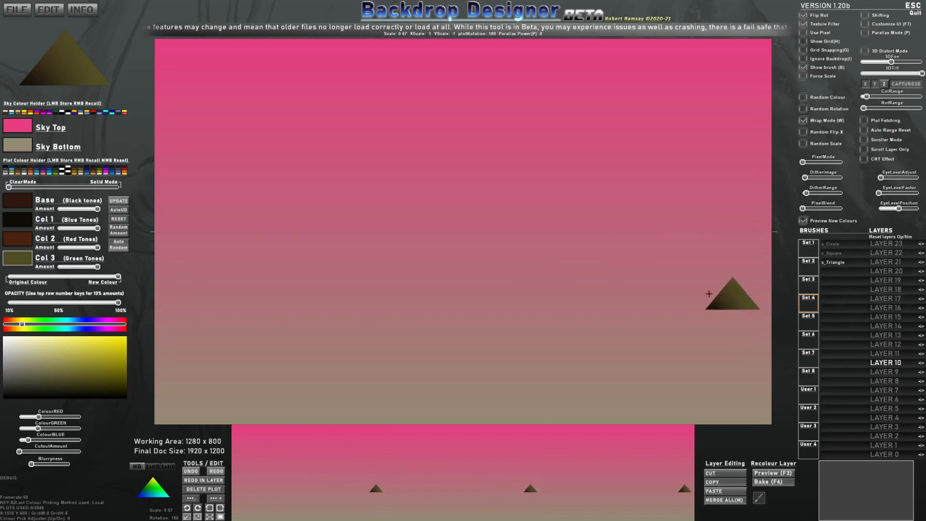
Paint a wrapping mountain range of overlapping olive triangles with a tall central peak, filled down to the bottom edge
{"action": "mouse_move", "coordinate": [708, 273]}
{"action": "left_mouse_down"}
{"action": "mouse_move", "coordinate": [770, 287]}
{"action": "mouse_move", "coordinate": [587, 284]}
{"action": "left_mouse_up"}
{"action": "mouse_move", "coordinate": [174, 281]}
{"action": "left_mouse_down"}
{"action": "mouse_move", "coordinate": [248, 300]}
{"action": "mouse_move", "coordinate": [200, 269]}
{"action": "mouse_move", "coordinate": [264, 323]}
{"action": "mouse_move", "coordinate": [377, 341]}
{"action": "mouse_move", "coordinate": [343, 308]}
{"action": "mouse_move", "coordinate": [446, 276]}
{"action": "mouse_move", "coordinate": [607, 310]}
{"action": "mouse_move", "coordinate": [510, 323]}
{"action": "mouse_move", "coordinate": [319, 369]}
{"action": "left_mouse_up"}
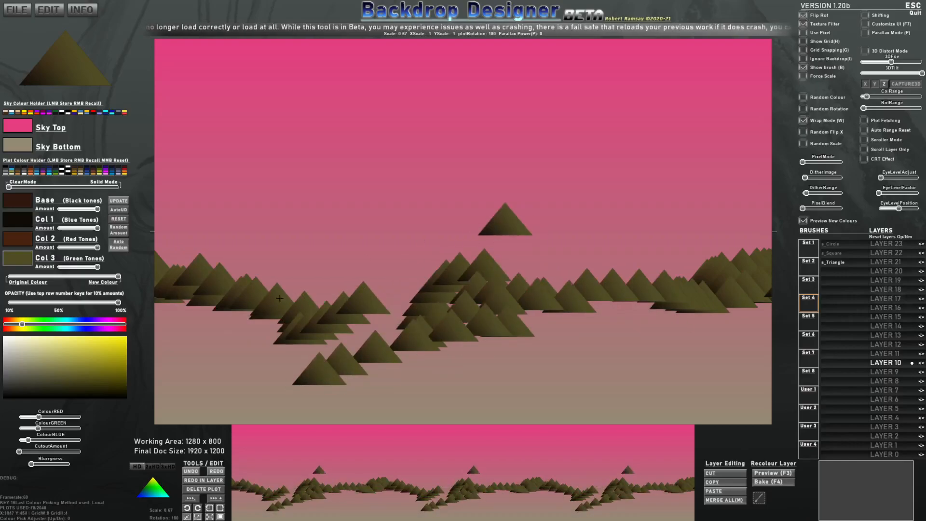
{"action": "mouse_move", "coordinate": [326, 227]}
{"action": "left_mouse_down"}
{"action": "mouse_move", "coordinate": [419, 191]}
{"action": "mouse_move", "coordinate": [459, 203]}
{"action": "mouse_move", "coordinate": [500, 237]}
{"action": "mouse_move", "coordinate": [435, 210]}
{"action": "mouse_move", "coordinate": [346, 250]}
{"action": "mouse_move", "coordinate": [290, 264]}
{"action": "mouse_move", "coordinate": [259, 258]}
{"action": "mouse_move", "coordinate": [264, 273]}
{"action": "mouse_move", "coordinate": [368, 255]}
{"action": "mouse_move", "coordinate": [254, 293]}
{"action": "left_mouse_up"}
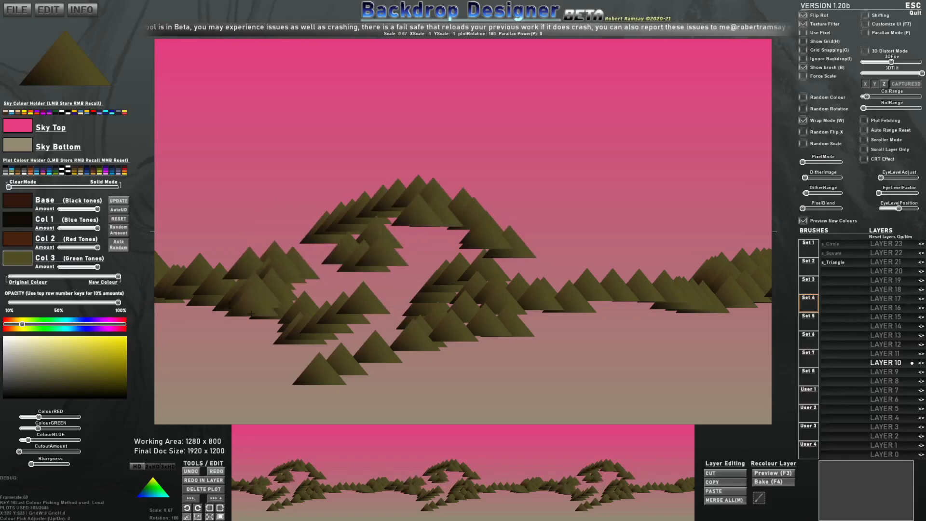
{"action": "mouse_move", "coordinate": [621, 317]}
{"action": "left_mouse_down"}
{"action": "mouse_move", "coordinate": [340, 376]}
{"action": "mouse_move", "coordinate": [669, 322]}
{"action": "mouse_move", "coordinate": [488, 361]}
{"action": "mouse_move", "coordinate": [614, 332]}
{"action": "mouse_move", "coordinate": [401, 367]}
{"action": "mouse_move", "coordinate": [271, 358]}
{"action": "mouse_move", "coordinate": [420, 397]}
{"action": "mouse_move", "coordinate": [130, 314]}
{"action": "mouse_move", "coordinate": [145, 328]}
{"action": "mouse_move", "coordinate": [215, 310]}
{"action": "mouse_move", "coordinate": [261, 333]}
{"action": "mouse_move", "coordinate": [171, 382]}
{"action": "mouse_move", "coordinate": [204, 410]}
{"action": "mouse_move", "coordinate": [247, 422]}
{"action": "mouse_move", "coordinate": [234, 401]}
{"action": "mouse_move", "coordinate": [233, 362]}
{"action": "left_mouse_up"}
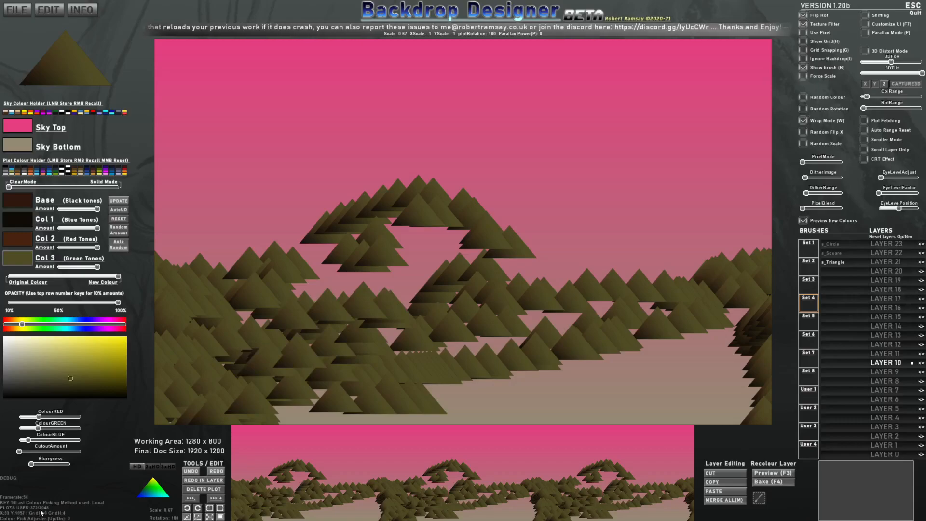
{"action": "mouse_move", "coordinate": [434, 400]}
{"action": "left_mouse_down"}
{"action": "mouse_move", "coordinate": [470, 378]}
{"action": "mouse_move", "coordinate": [346, 380]}
{"action": "mouse_move", "coordinate": [258, 402]}
{"action": "mouse_move", "coordinate": [767, 323]}
{"action": "mouse_move", "coordinate": [739, 294]}
{"action": "mouse_move", "coordinate": [657, 322]}
{"action": "mouse_move", "coordinate": [413, 211]}
{"action": "mouse_move", "coordinate": [298, 243]}
{"action": "mouse_move", "coordinate": [285, 274]}
{"action": "mouse_move", "coordinate": [327, 268]}
{"action": "mouse_move", "coordinate": [341, 298]}
{"action": "mouse_move", "coordinate": [295, 301]}
{"action": "mouse_move", "coordinate": [422, 245]}
{"action": "mouse_move", "coordinate": [420, 279]}
{"action": "mouse_move", "coordinate": [453, 269]}
{"action": "mouse_move", "coordinate": [588, 311]}
{"action": "mouse_move", "coordinate": [465, 312]}
{"action": "mouse_move", "coordinate": [519, 339]}
{"action": "mouse_move", "coordinate": [503, 344]}
{"action": "mouse_move", "coordinate": [364, 286]}
{"action": "mouse_move", "coordinate": [325, 347]}
{"action": "mouse_move", "coordinate": [326, 408]}
{"action": "mouse_move", "coordinate": [477, 407]}
{"action": "mouse_move", "coordinate": [426, 376]}
{"action": "mouse_move", "coordinate": [460, 346]}
{"action": "mouse_move", "coordinate": [463, 401]}
{"action": "mouse_move", "coordinate": [752, 370]}
{"action": "mouse_move", "coordinate": [750, 432]}
{"action": "mouse_move", "coordinate": [756, 383]}
{"action": "mouse_move", "coordinate": [753, 408]}
{"action": "mouse_move", "coordinate": [645, 429]}
{"action": "mouse_move", "coordinate": [459, 406]}
{"action": "mouse_move", "coordinate": [706, 429]}
{"action": "mouse_move", "coordinate": [575, 407]}
{"action": "mouse_move", "coordinate": [568, 393]}
{"action": "mouse_move", "coordinate": [522, 377]}
{"action": "mouse_move", "coordinate": [656, 347]}
{"action": "mouse_move", "coordinate": [749, 358]}
{"action": "mouse_move", "coordinate": [687, 407]}
{"action": "mouse_move", "coordinate": [669, 372]}
{"action": "mouse_move", "coordinate": [547, 352]}
{"action": "mouse_move", "coordinate": [642, 367]}
{"action": "mouse_move", "coordinate": [562, 379]}
{"action": "mouse_move", "coordinate": [593, 343]}
{"action": "left_mouse_up"}
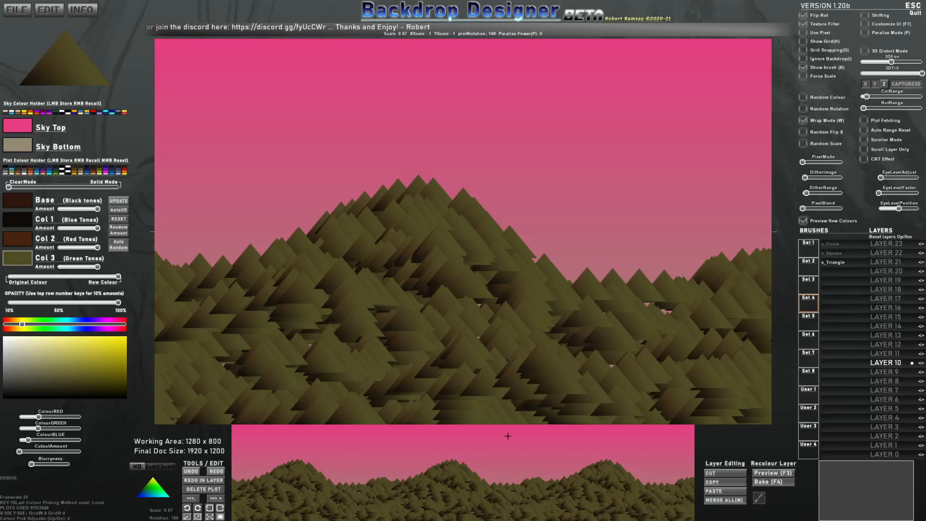
Recolour the sky gradient with golden orange for Sky Bottom and dark maroon for Sky Top
{"action": "left_click", "coordinate": [17, 142]}
{"action": "left_click_drag", "start_coordinate": [33, 346], "coordinate": [109, 344]}
{"action": "left_click", "coordinate": [25, 128]}
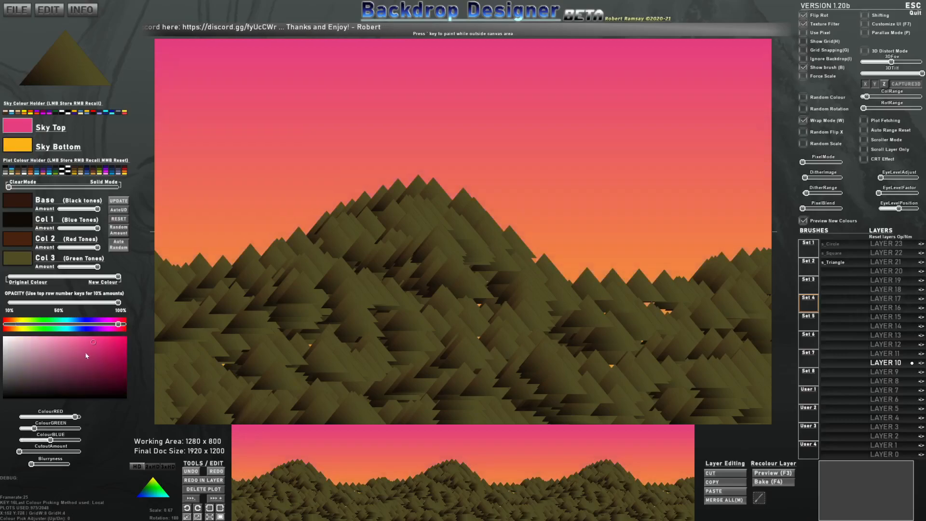
{"action": "left_click", "coordinate": [108, 376]}
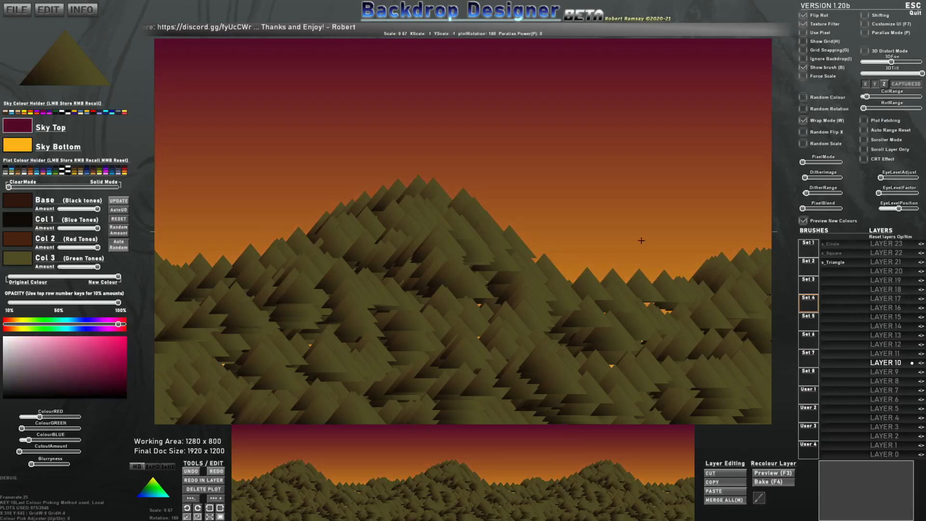
Switch the pixel mode to C64 320x200px and turn on the recolour preview for Layer 10
{"action": "left_click_drag", "start_coordinate": [803, 162], "coordinate": [806, 162]}
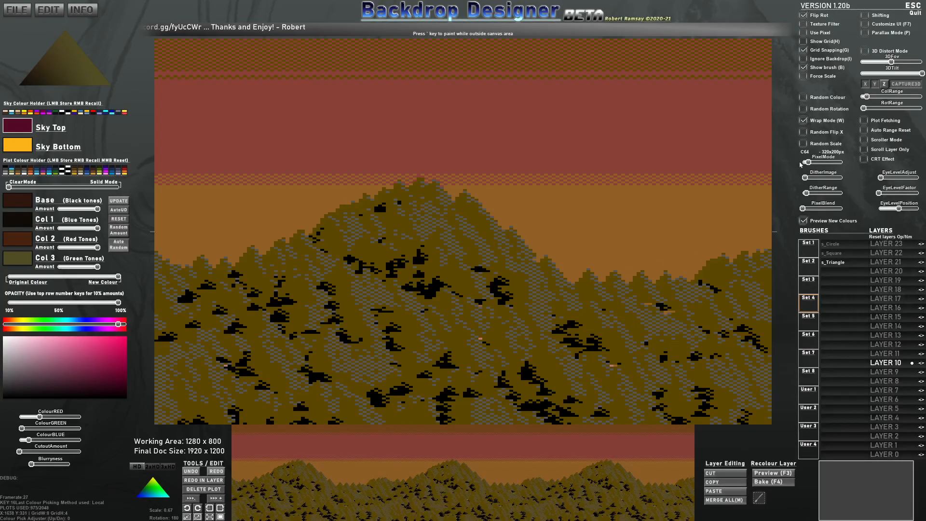
{"action": "left_click_drag", "start_coordinate": [810, 160], "coordinate": [810, 159]}
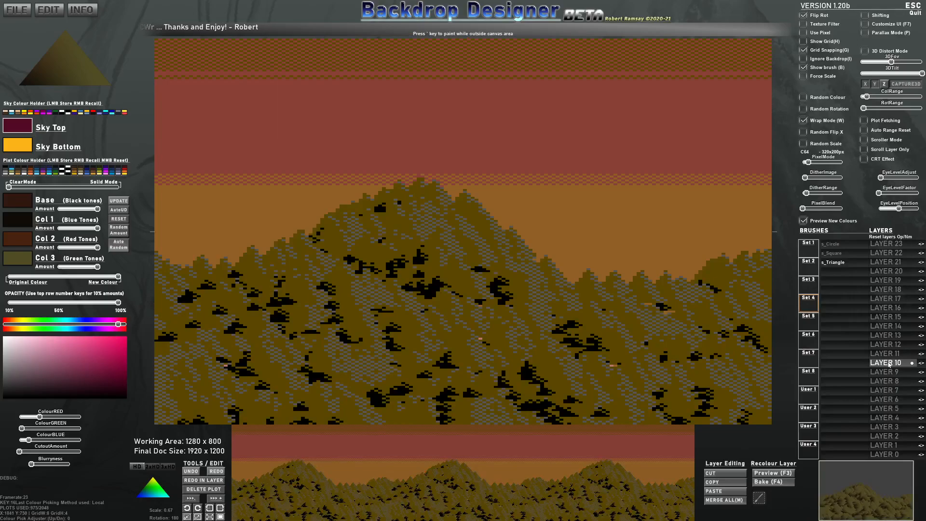
{"action": "left_click", "coordinate": [776, 474]}
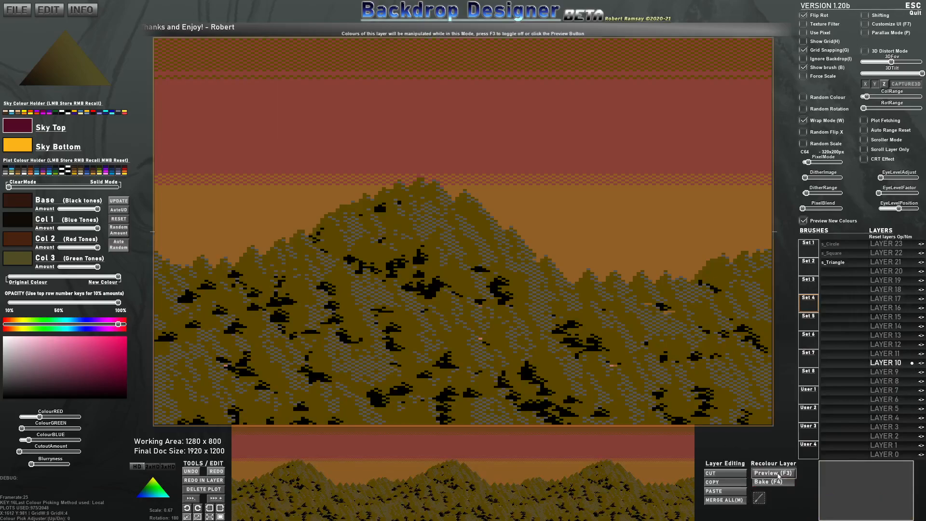
Brighten Col 3 to yellow-olive for the mountain layer and shift the blend slightly toward Original Colour
{"action": "left_click_drag", "start_coordinate": [85, 395], "coordinate": [88, 352]}
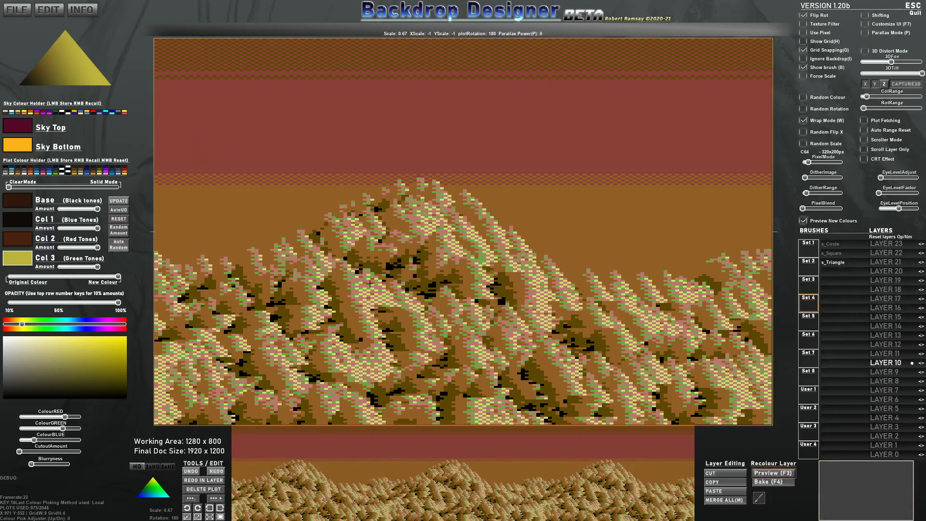
{"action": "mouse_move", "coordinate": [107, 276]}
{"action": "left_mouse_down"}
{"action": "mouse_move", "coordinate": [10, 279]}
{"action": "mouse_move", "coordinate": [115, 279]}
{"action": "mouse_move", "coordinate": [104, 283]}
{"action": "left_mouse_up"}
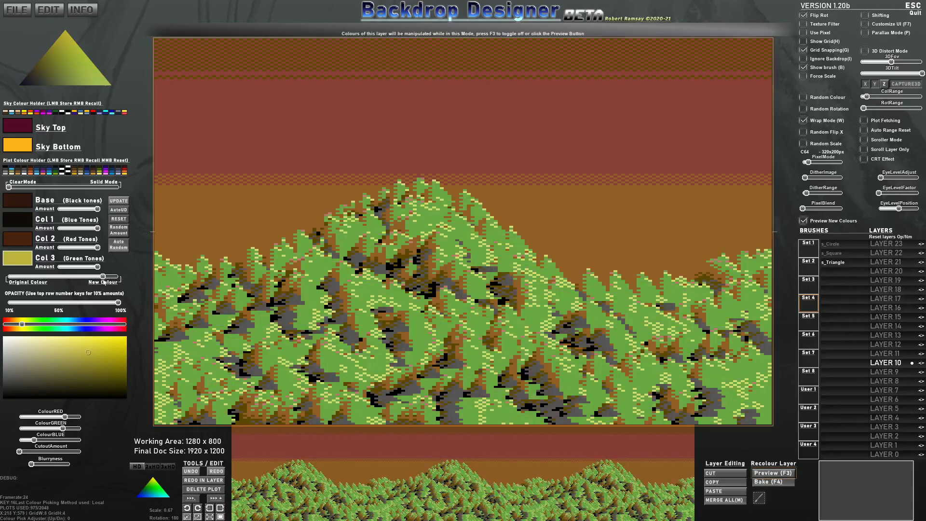
Recolour the mountain layer's Col 2 to orange-brown and Col 1 to a very dark green
{"action": "left_click", "coordinate": [21, 242]}
{"action": "left_click_drag", "start_coordinate": [86, 356], "coordinate": [98, 361]}
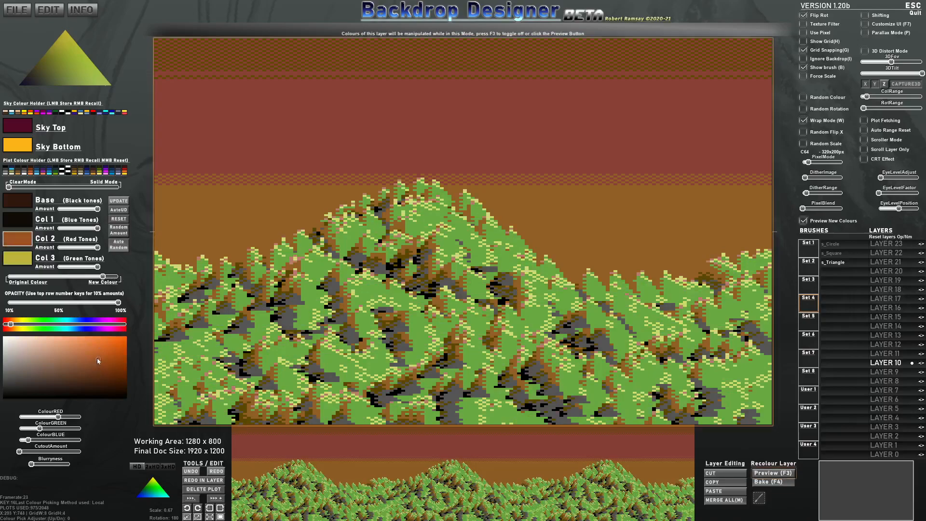
{"action": "left_click", "coordinate": [21, 226]}
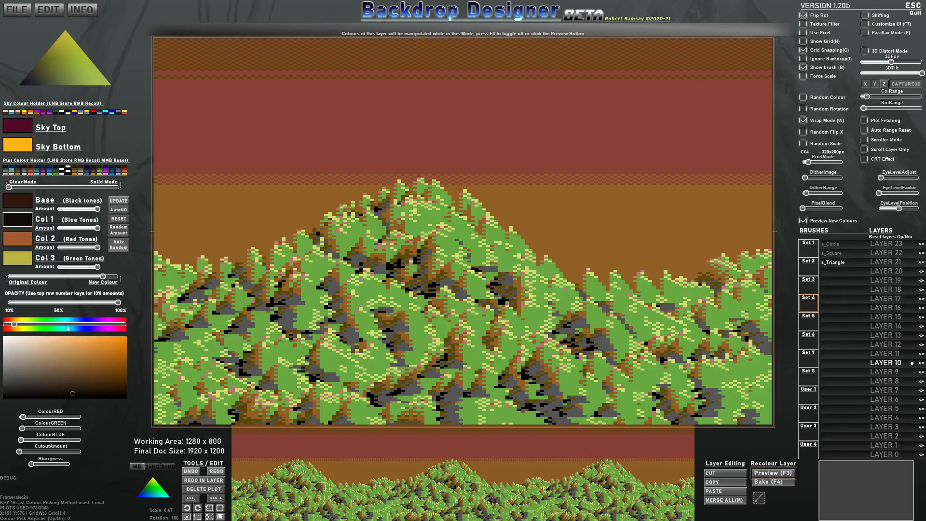
{"action": "left_click_drag", "start_coordinate": [31, 325], "coordinate": [37, 324]}
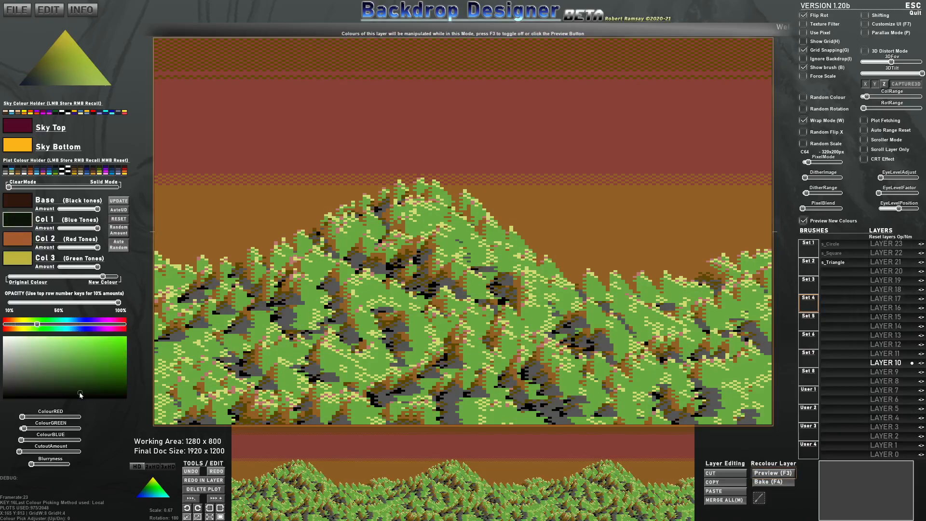
Tint Base a reddish dark brown and move the recolour blend to the New Colour end, slightly lowering Blurriness
{"action": "left_click", "coordinate": [29, 202]}
{"action": "left_click_drag", "start_coordinate": [103, 276], "coordinate": [116, 290]}
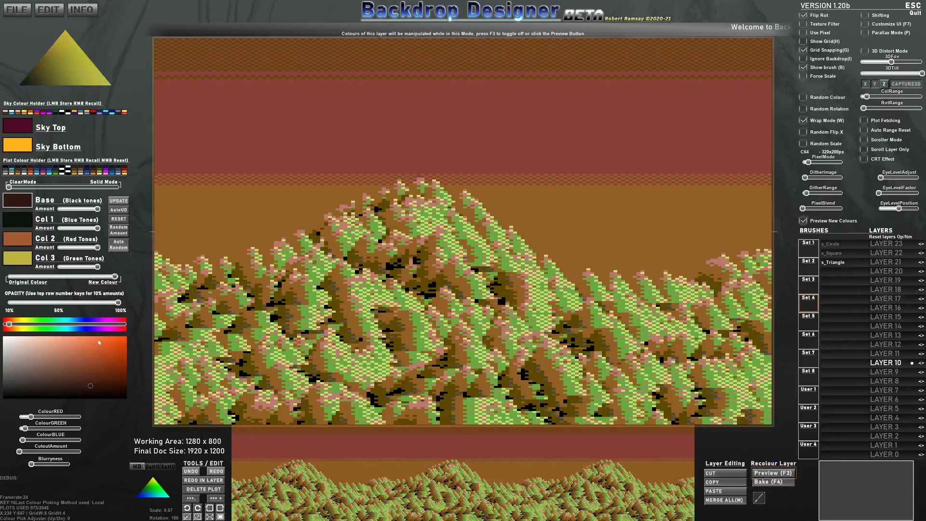
{"action": "mouse_move", "coordinate": [32, 465]}
{"action": "left_mouse_down"}
{"action": "mouse_move", "coordinate": [90, 466]}
{"action": "mouse_move", "coordinate": [29, 466]}
{"action": "left_mouse_up"}
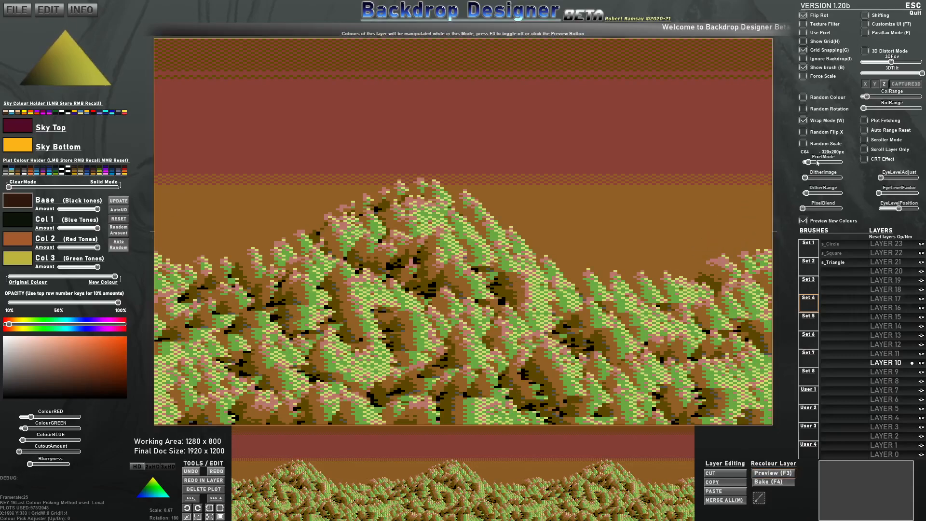
Turn the pixel mode off to compare the full-resolution image, and restore C64 320x200px
{"action": "left_click_drag", "start_coordinate": [808, 162], "coordinate": [802, 162]}
{"action": "mouse_move", "coordinate": [30, 466]}
{"action": "left_mouse_down"}
{"action": "mouse_move", "coordinate": [87, 467]}
{"action": "mouse_move", "coordinate": [27, 466]}
{"action": "left_mouse_up"}
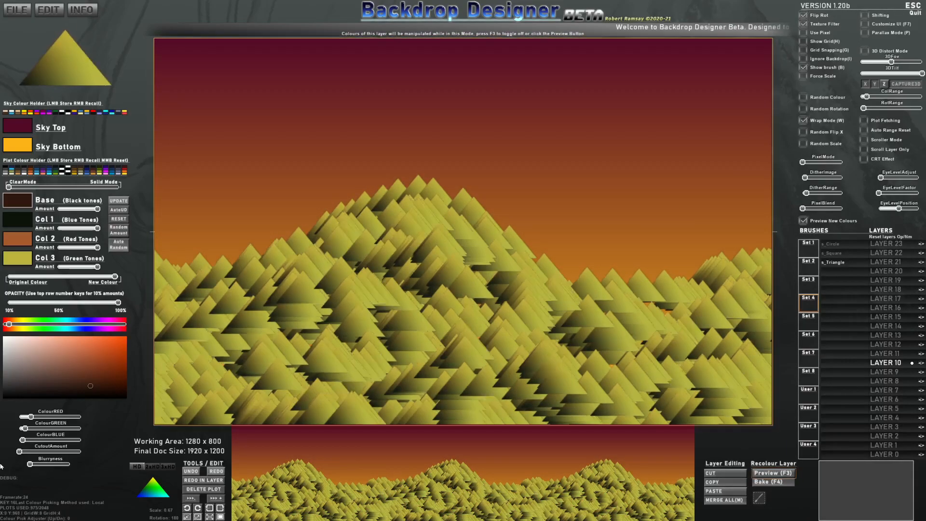
{"action": "left_click_drag", "start_coordinate": [811, 163], "coordinate": [817, 163]}
{"action": "left_click_drag", "start_coordinate": [827, 159], "coordinate": [806, 163]}
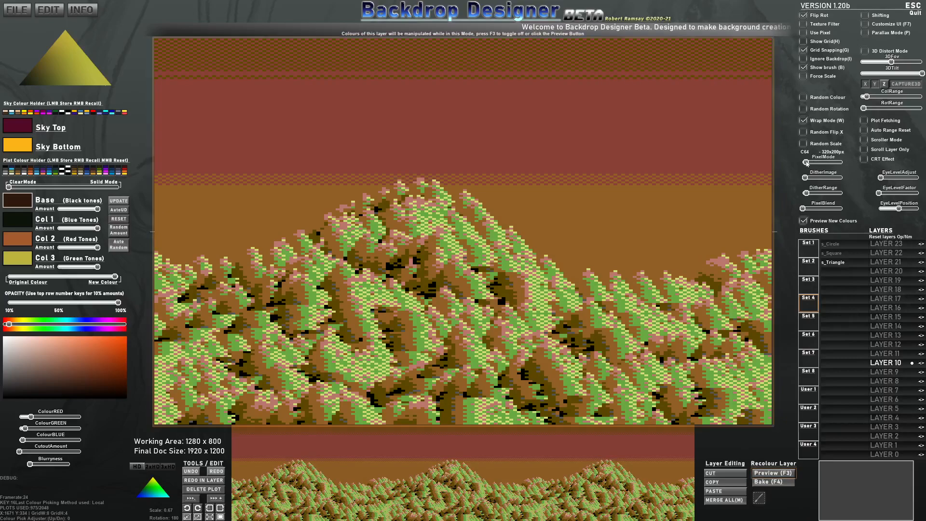
Set Sky Bottom to a more saturated golden orange and slightly raise DitherRange
{"action": "left_click", "coordinate": [17, 145]}
{"action": "left_click_drag", "start_coordinate": [96, 381], "coordinate": [122, 337]}
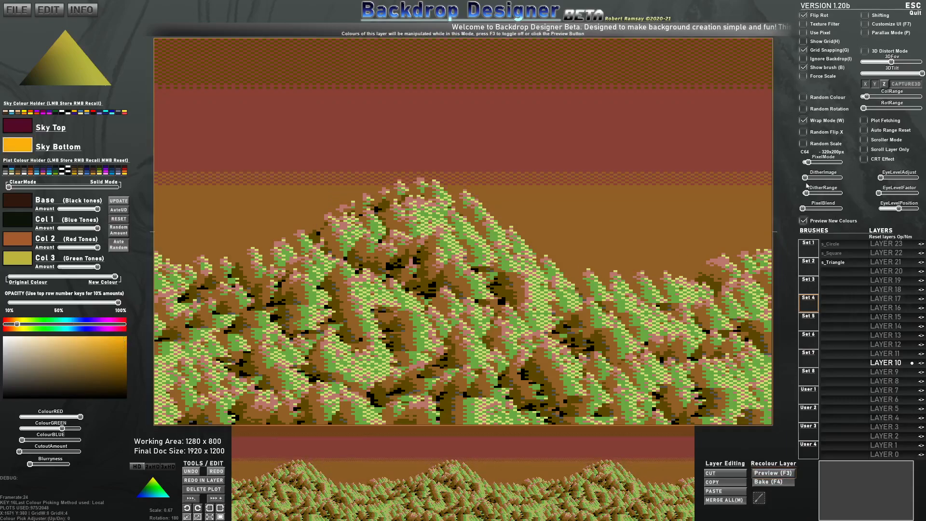
{"action": "left_click_drag", "start_coordinate": [811, 194], "coordinate": [814, 193]}
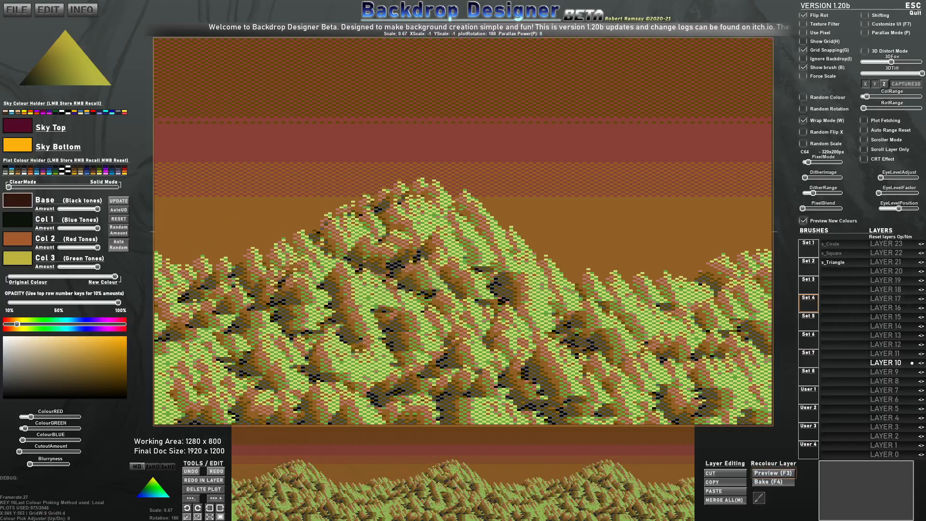
Stamp four overlapping squares with the s_Square brush just right of the mountain peak on Layer 10
{"action": "left_click", "coordinate": [831, 253]}
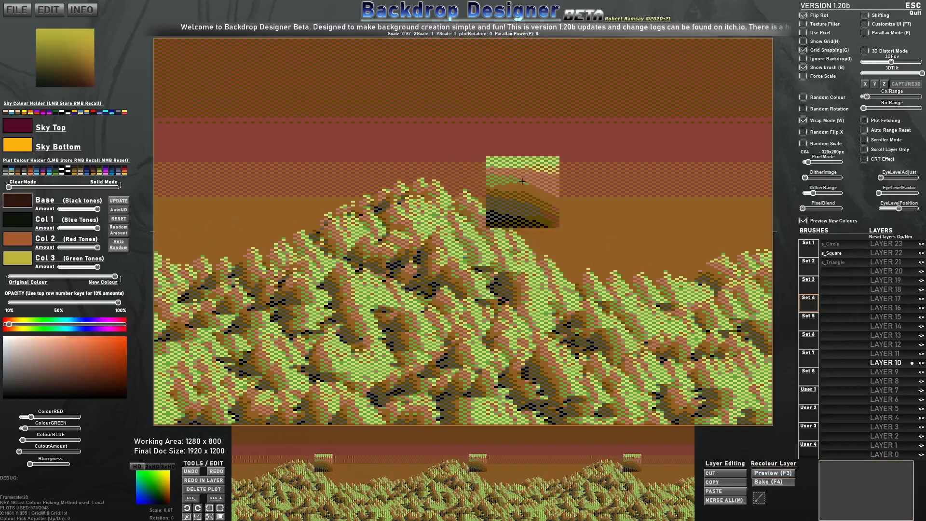
{"action": "left_click", "coordinate": [519, 187]}
{"action": "left_click", "coordinate": [554, 206]}
{"action": "left_click", "coordinate": [530, 223]}
{"action": "left_click", "coordinate": [542, 221]}
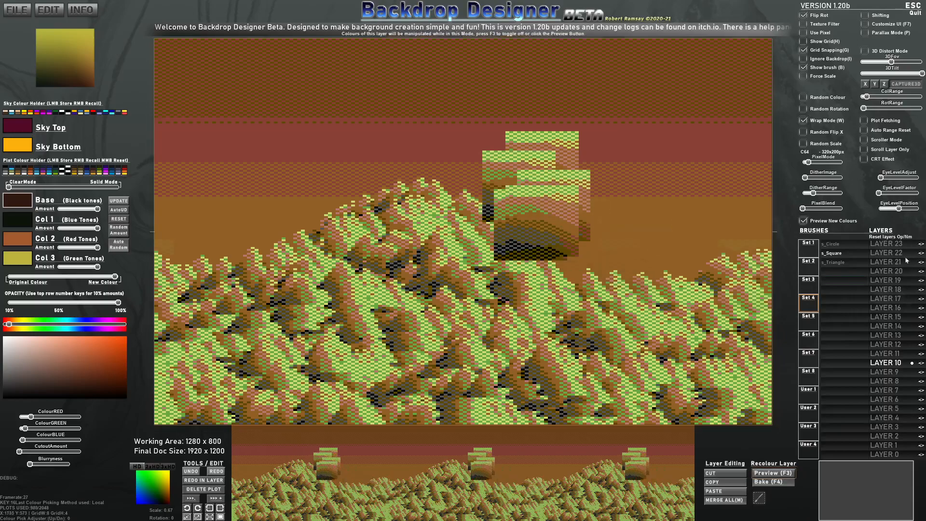
Stamp a cluster of overlapping, wrapping circles with the s_Circle brush along the canvas's left edge
{"action": "left_click", "coordinate": [829, 243]}
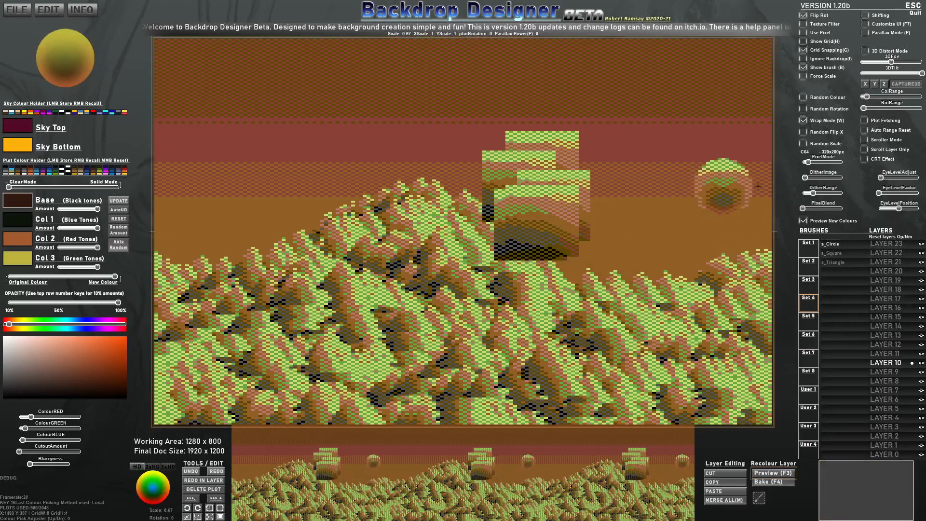
{"action": "left_click", "coordinate": [165, 209]}
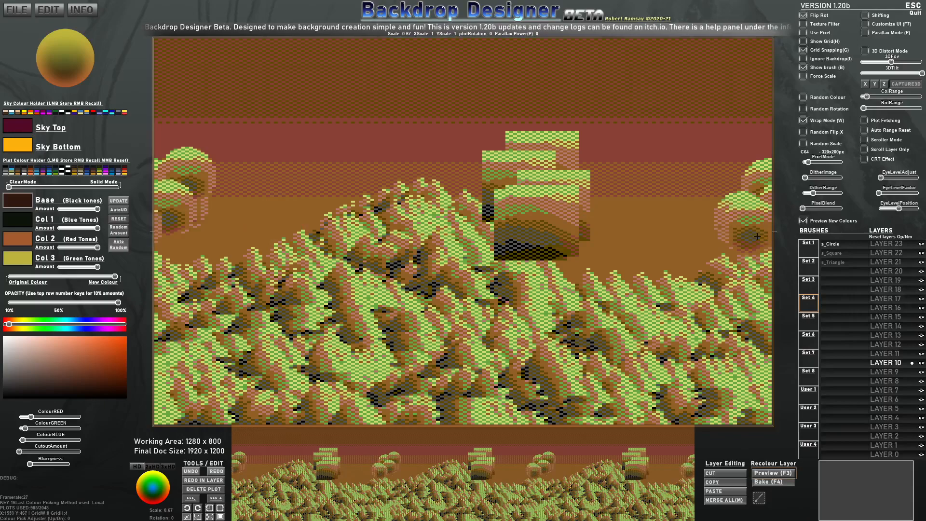
{"action": "left_click", "coordinate": [219, 241]}
{"action": "left_click", "coordinate": [226, 207]}
{"action": "left_click", "coordinate": [206, 179]}
{"action": "left_click", "coordinate": [183, 187]}
{"action": "left_click", "coordinate": [193, 239]}
{"action": "left_click", "coordinate": [256, 195]}
{"action": "left_click", "coordinate": [172, 150]}
{"action": "left_click", "coordinate": [166, 199]}
{"action": "left_click", "coordinate": [232, 219]}
{"action": "left_click", "coordinate": [197, 260]}
{"action": "left_click", "coordinate": [182, 243]}
{"action": "left_click", "coordinate": [225, 274]}
{"action": "left_click", "coordinate": [156, 274]}
{"action": "left_click", "coordinate": [193, 295]}
{"action": "left_click", "coordinate": [248, 261]}
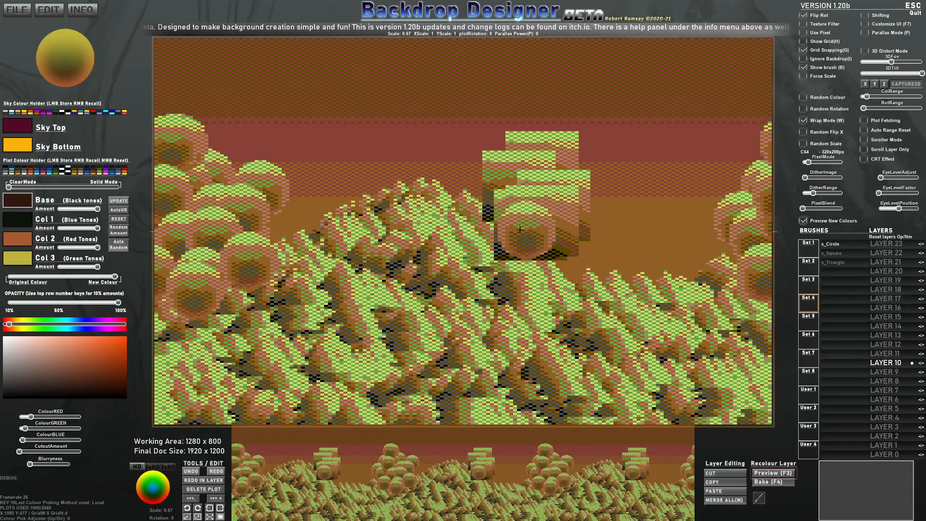
Stamp a second cluster of overlapping circles over the squares right of the mountain peak
{"action": "left_click", "coordinate": [496, 260]}
{"action": "left_click", "coordinate": [473, 200]}
{"action": "left_click", "coordinate": [478, 162]}
{"action": "left_click", "coordinate": [482, 142]}
{"action": "left_click", "coordinate": [509, 142]}
{"action": "left_click", "coordinate": [506, 185]}
{"action": "left_click", "coordinate": [528, 207]}
{"action": "left_click", "coordinate": [531, 241]}
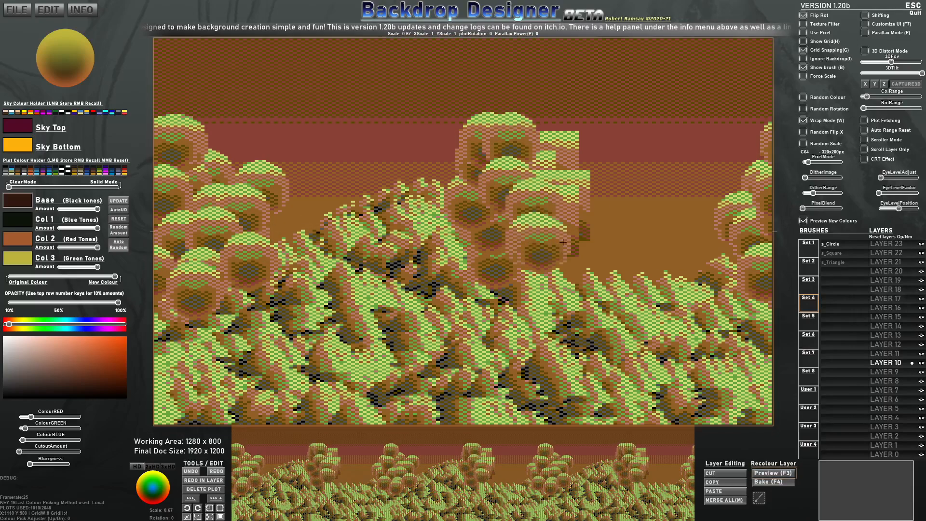
{"action": "left_click", "coordinate": [565, 234]}
{"action": "left_click", "coordinate": [549, 153]}
{"action": "left_click", "coordinate": [572, 141]}
{"action": "left_click", "coordinate": [550, 136]}
{"action": "left_click", "coordinate": [550, 157]}
{"action": "left_click", "coordinate": [576, 169]}
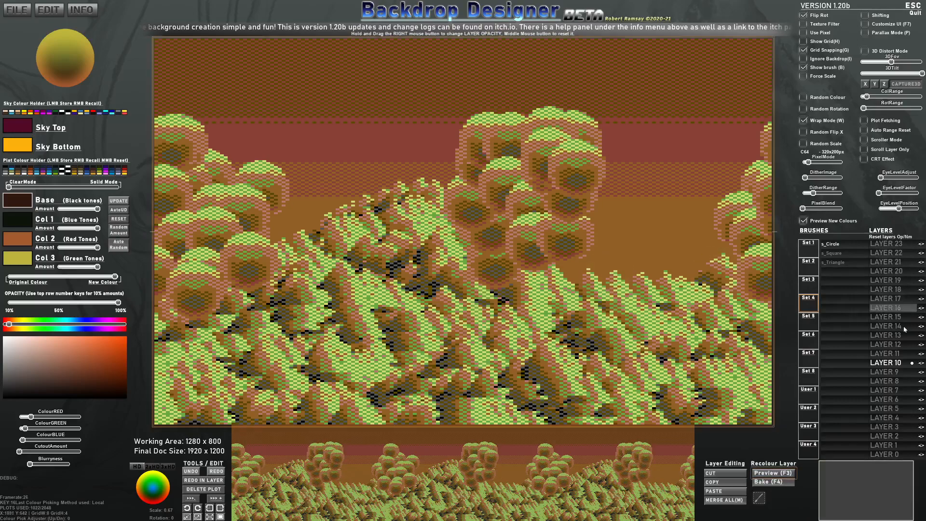
Undo all the circle stamps in both clusters
{"action": "key", "text": "ctrl+z"}
{"action": "key", "text": "ctrl+z"}
{"action": "key", "text": "ctrl+z"}
{"action": "key", "text": "ctrl+z"}
{"action": "key", "text": "ctrl+z"}
{"action": "key", "text": "ctrl+z"}
{"action": "key", "text": "ctrl+z"}
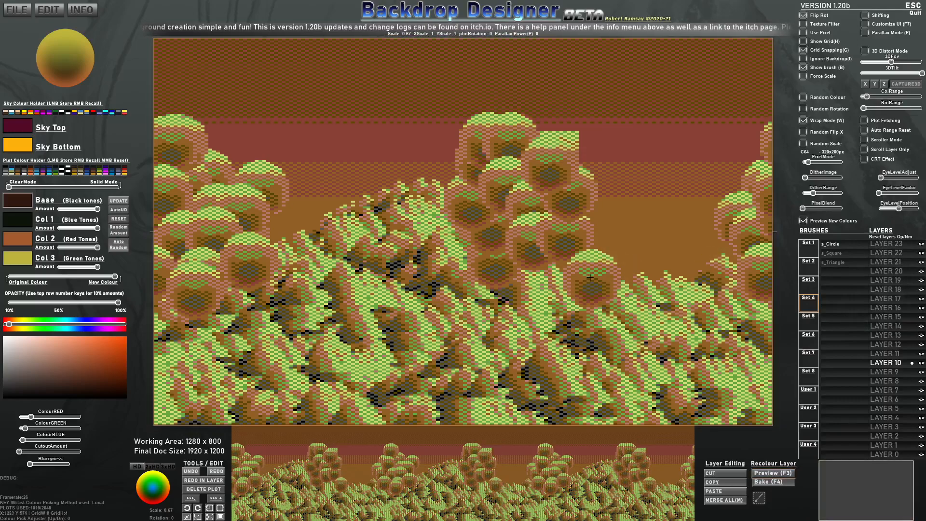
{"action": "key", "text": "ctrl+z"}
{"action": "key", "text": "ctrl+z"}
{"action": "key", "text": "ctrl+z"}
{"action": "key", "text": "ctrl+z"}
{"action": "key", "text": "ctrl+z"}
{"action": "key", "text": "ctrl+z"}
{"action": "key", "text": "ctrl+z"}
{"action": "key", "text": "ctrl+z"}
{"action": "key", "text": "ctrl+z"}
{"action": "key", "text": "ctrl+z"}
{"action": "key", "text": "ctrl+z"}
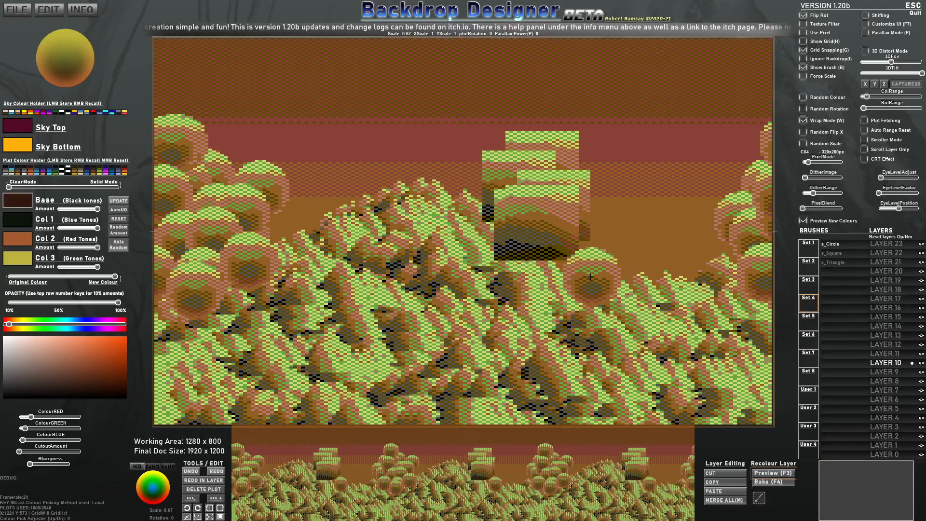
{"action": "key", "text": "ctrl+z"}
{"action": "key", "text": "ctrl+z"}
{"action": "key", "text": "ctrl+z"}
{"action": "key", "text": "ctrl+z"}
{"action": "key", "text": "ctrl+z"}
{"action": "key", "text": "ctrl+z"}
{"action": "key", "text": "ctrl+z"}
{"action": "key", "text": "ctrl+z"}
{"action": "key", "text": "ctrl+z"}
{"action": "key", "text": "ctrl+z"}
{"action": "key", "text": "ctrl+z"}
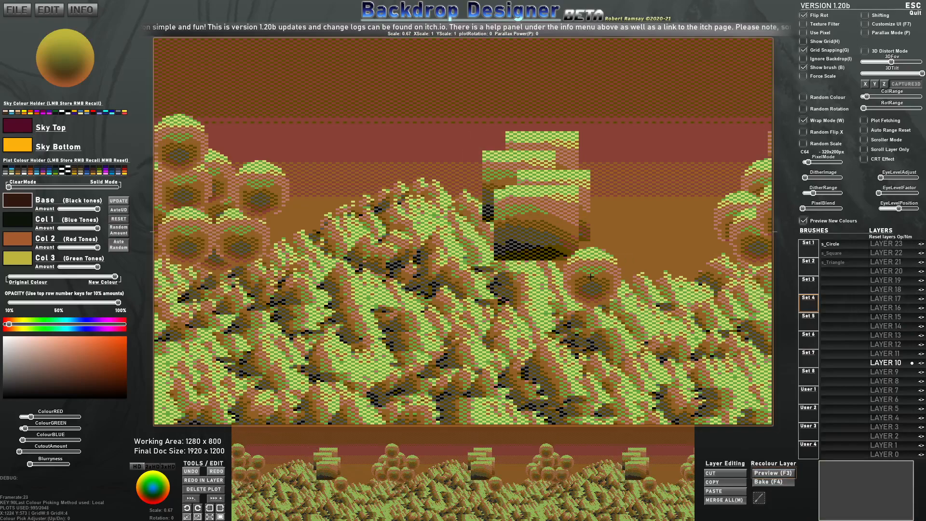
{"action": "key", "text": "ctrl+z"}
{"action": "key", "text": "ctrl+z"}
{"action": "key", "text": "ctrl+z"}
{"action": "key", "text": "ctrl+z"}
{"action": "key", "text": "ctrl+z"}
{"action": "key", "text": "ctrl+z"}
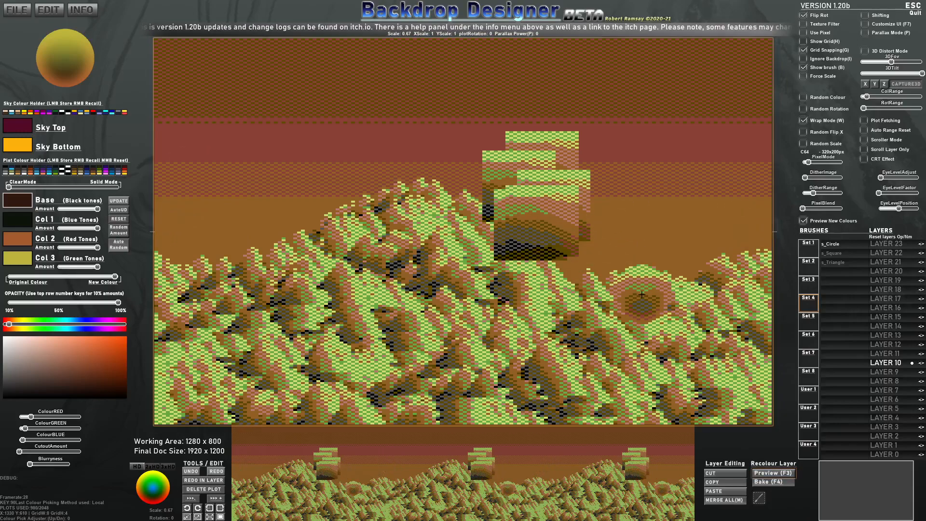
Delete the four square stamps beside the mountain peak from Layer 10
{"action": "key", "text": "Delete"}
{"action": "key", "text": "Delete"}
{"action": "key", "text": "Delete"}
{"action": "key", "text": "Delete"}
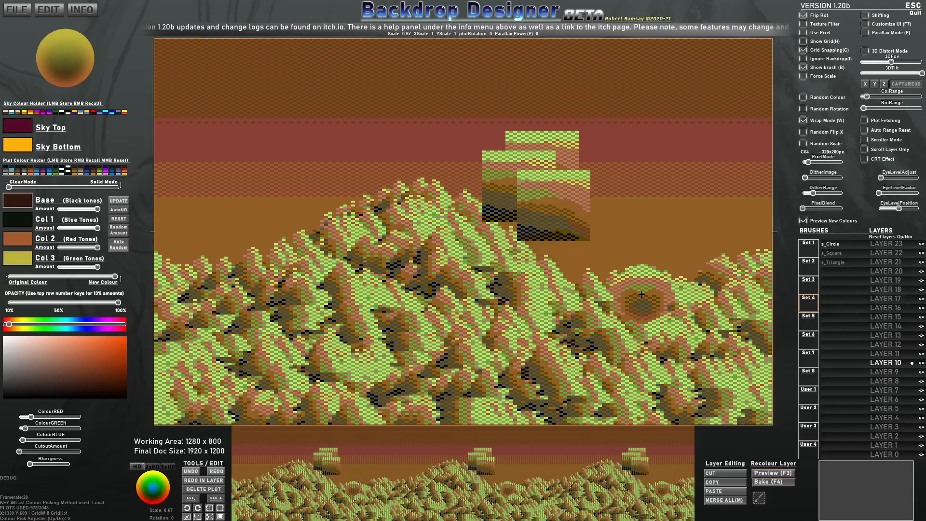
{"action": "key", "text": "Delete"}
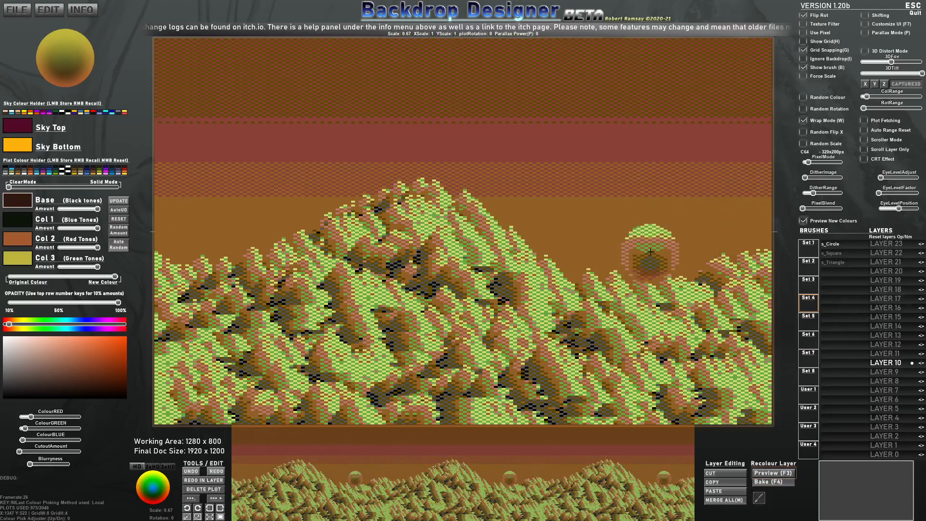
Check how the recolour preview behaves on Layer 11, and bake the new colours into Layer 10
{"action": "left_click", "coordinate": [892, 356]}
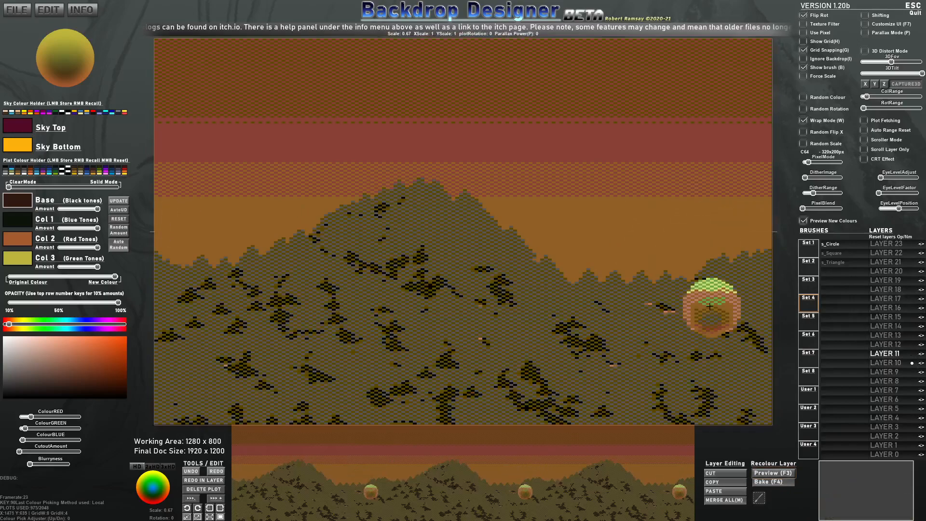
{"action": "left_click", "coordinate": [893, 362]}
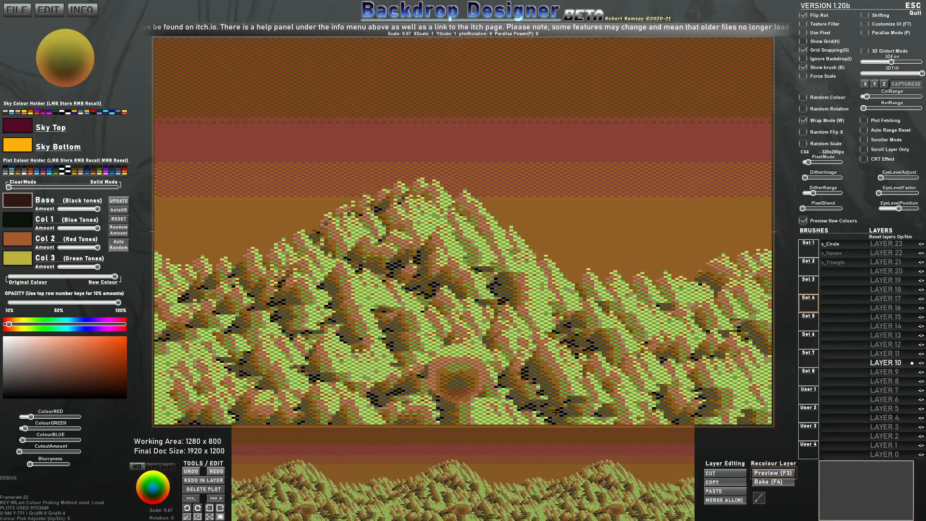
{"action": "left_click", "coordinate": [772, 473]}
{"action": "left_click", "coordinate": [770, 481]}
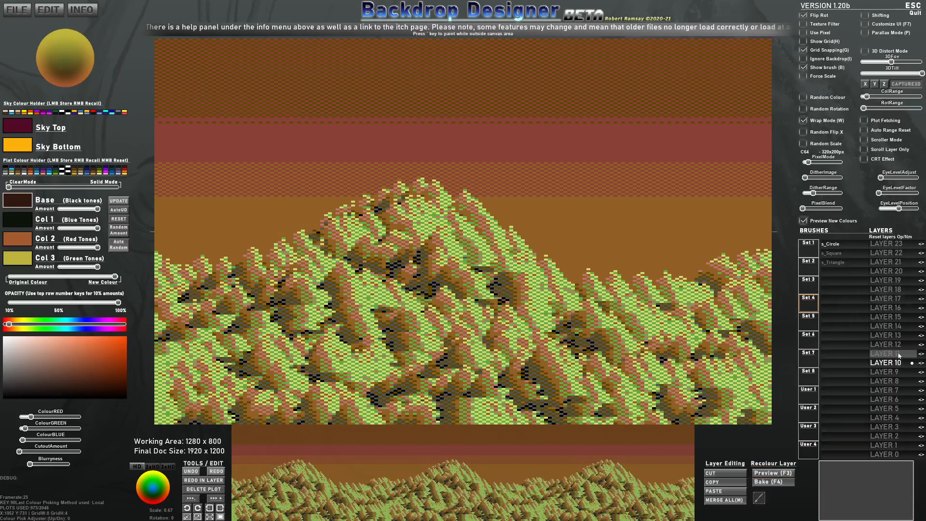
Make Layer 11 active and redo all the undone circle stamps into it
{"action": "left_click", "coordinate": [874, 356]}
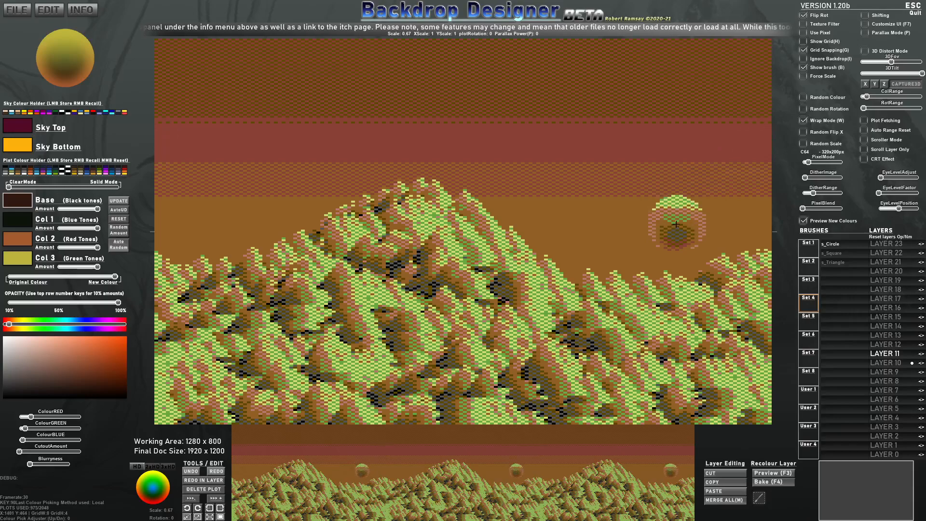
{"action": "key", "text": "alt"}
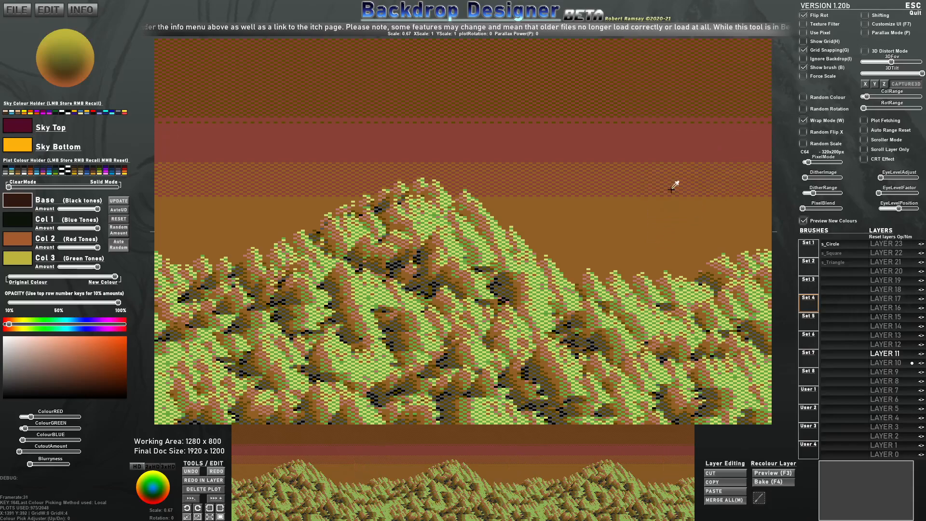
{"action": "key", "text": "alt+z"}
{"action": "key", "text": "alt+z"}
{"action": "key", "text": "alt+z"}
{"action": "key", "text": "alt+z"}
{"action": "key", "text": "alt+z"}
{"action": "key", "text": "alt+z"}
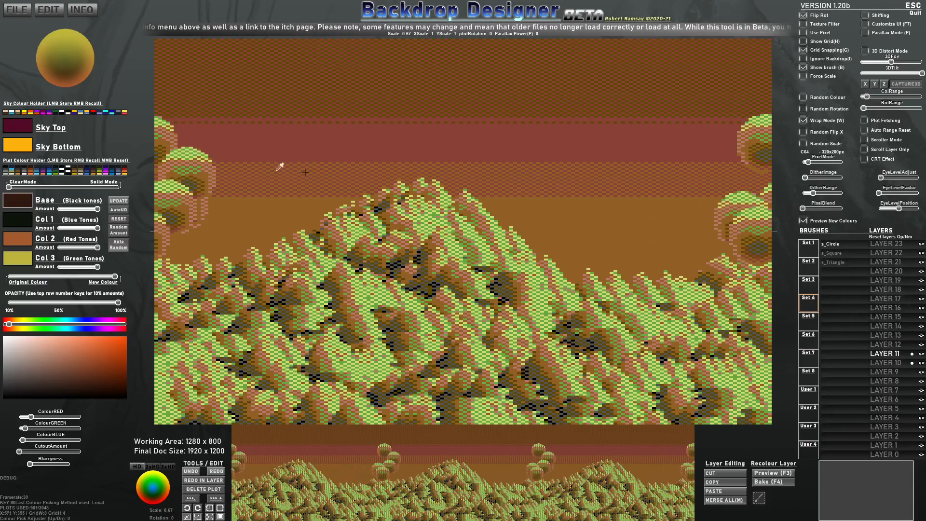
{"action": "key", "text": "alt+z"}
{"action": "key", "text": "alt+z"}
{"action": "key", "text": "alt+z"}
{"action": "key", "text": "alt+z"}
{"action": "key", "text": "alt+z"}
{"action": "key", "text": "alt+z"}
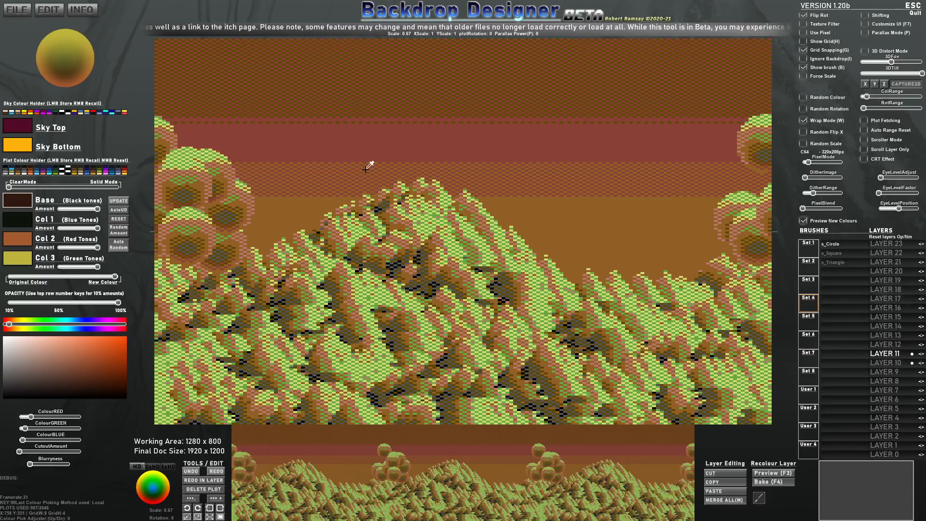
{"action": "key", "text": "alt+z"}
{"action": "key", "text": "alt+z"}
{"action": "key", "text": "alt+z"}
{"action": "key", "text": "alt+z"}
{"action": "key", "text": "alt+z"}
{"action": "key", "text": "alt+z"}
{"action": "key", "text": "alt+z"}
{"action": "key", "text": "alt+z"}
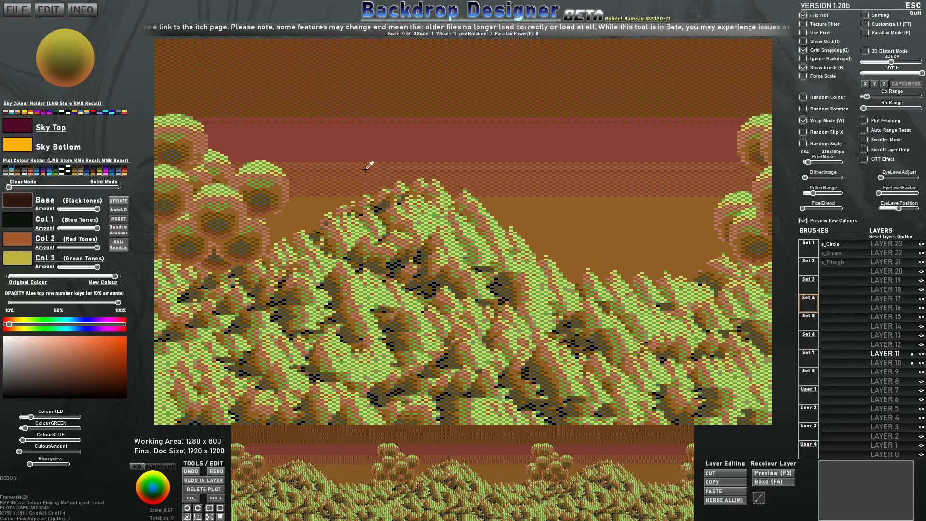
{"action": "key", "text": "alt+z"}
{"action": "key", "text": "alt+z"}
{"action": "key", "text": "alt+z"}
{"action": "key", "text": "alt+z"}
{"action": "key", "text": "alt+z"}
{"action": "key", "text": "alt+z"}
{"action": "key", "text": "alt+z"}
{"action": "key", "text": "alt+z"}
{"action": "key", "text": "alt+z"}
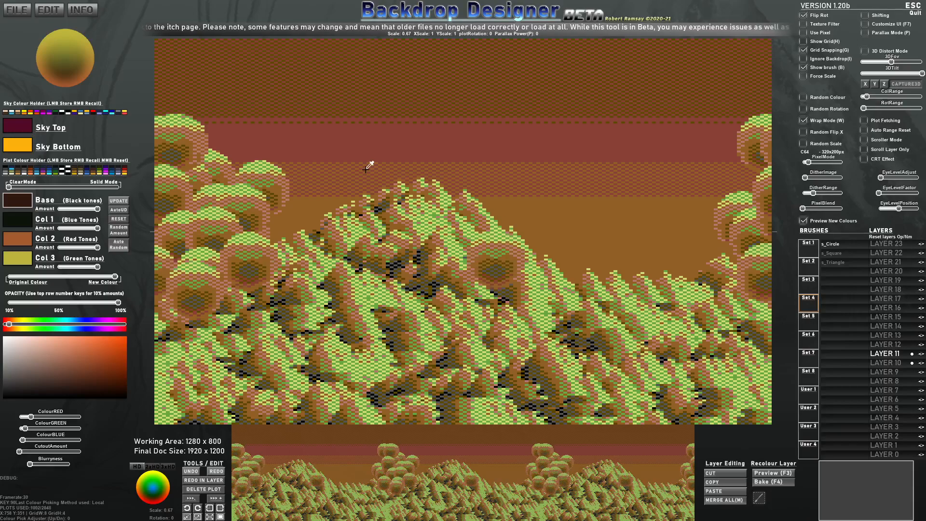
{"action": "key", "text": "alt+z"}
{"action": "key", "text": "alt+z"}
{"action": "key", "text": "alt+z"}
{"action": "key", "text": "alt+z"}
{"action": "key", "text": "alt+z"}
{"action": "key", "text": "alt+z"}
{"action": "key", "text": "alt+z"}
{"action": "key", "text": "alt+z"}
{"action": "key", "text": "alt+z"}
{"action": "key", "text": "alt+z"}
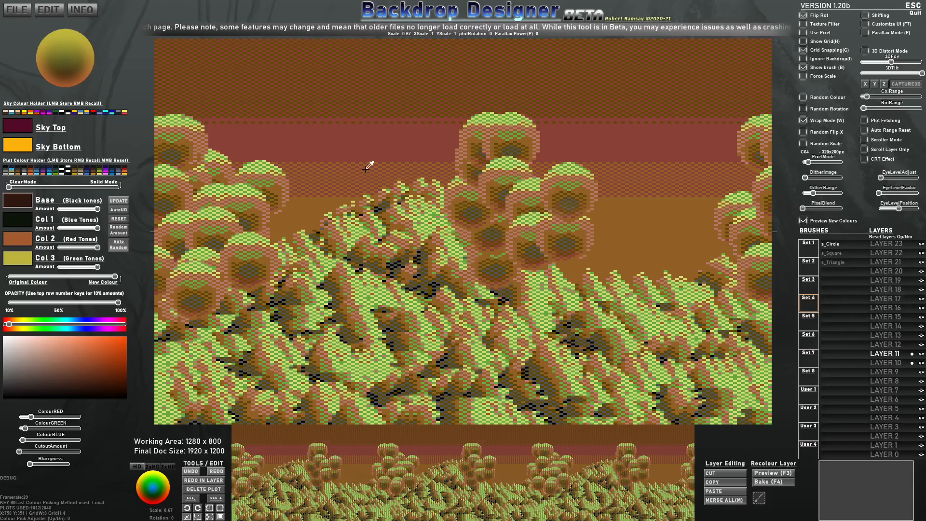
{"action": "key", "text": "alt+z"}
{"action": "key", "text": "alt+z"}
{"action": "key", "text": "alt+z"}
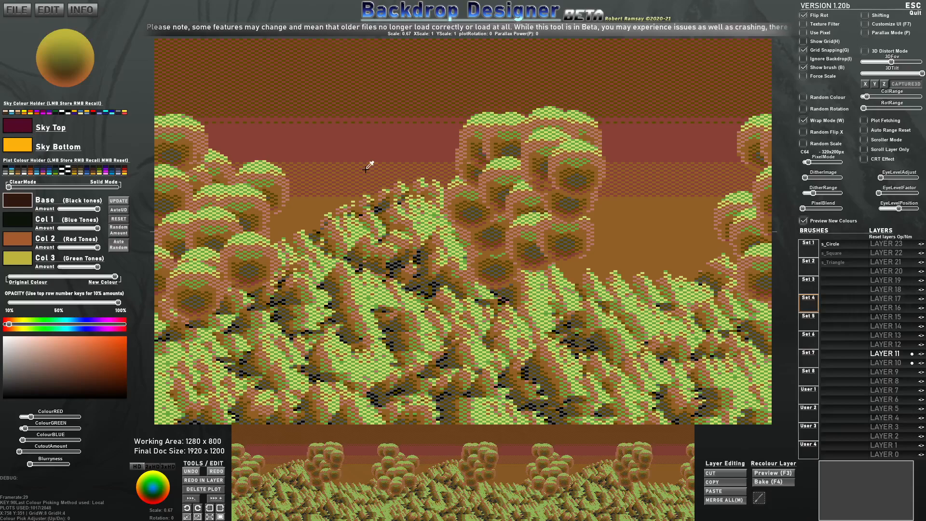
{"action": "key", "text": "alt+z"}
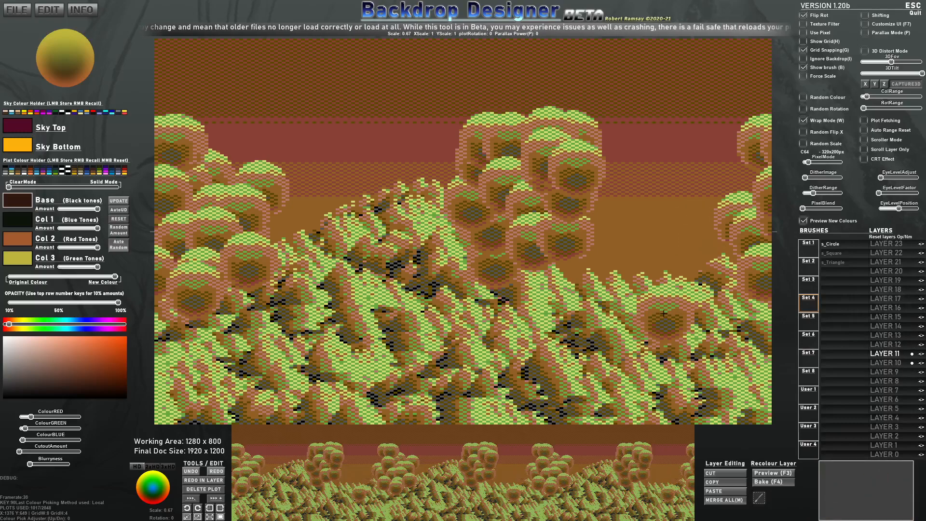
Toggle the visibility of Layer 11 and Layer 10 off and back on to check what each contains
{"action": "left_click", "coordinate": [922, 354]}
{"action": "left_click", "coordinate": [921, 354]}
{"action": "left_click", "coordinate": [922, 364]}
{"action": "left_click", "coordinate": [921, 363]}
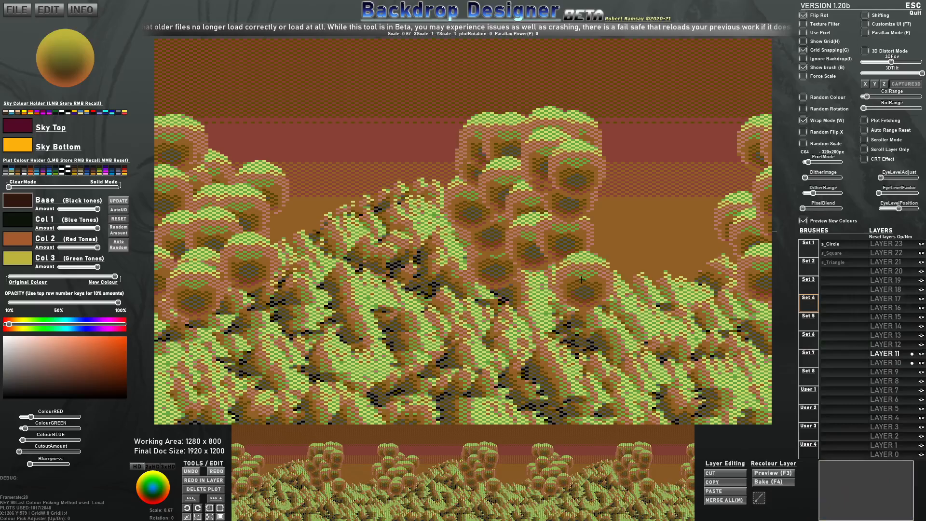
Turn on Scroller Mode and check how the wrapped landscape scrolls, including the Scroll Layer Only option
{"action": "left_click", "coordinate": [865, 143]}
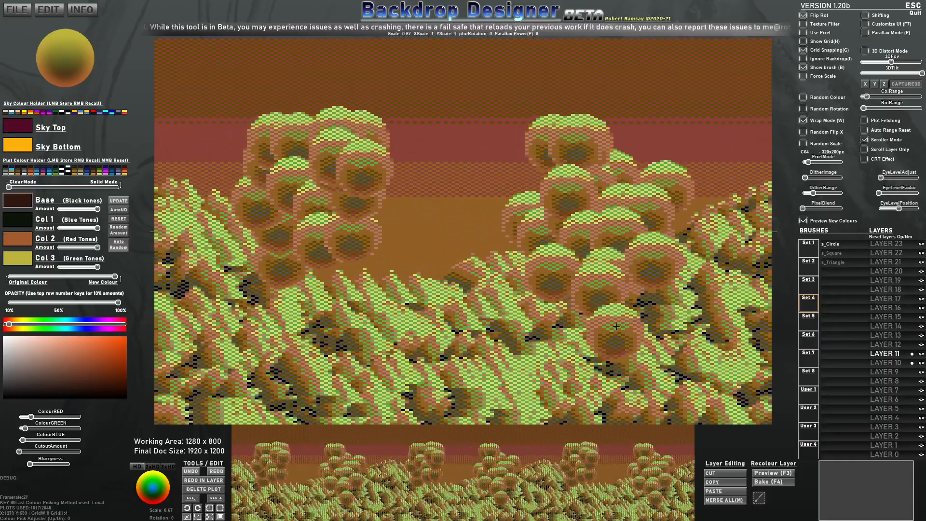
{"action": "left_click", "coordinate": [865, 149]}
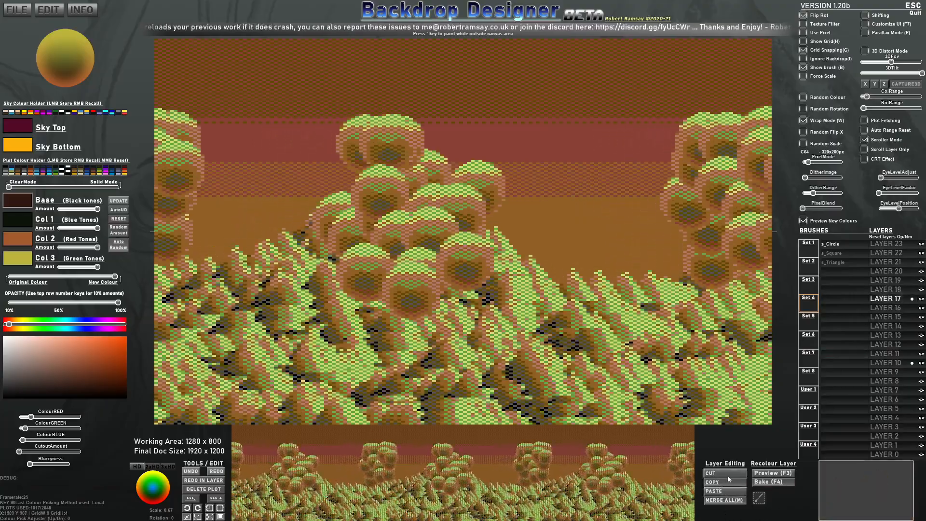
Cut and paste the circle stamps into Layer 23 and the mountains from Layer 10 into Layer 1
{"action": "left_click", "coordinate": [888, 245]}
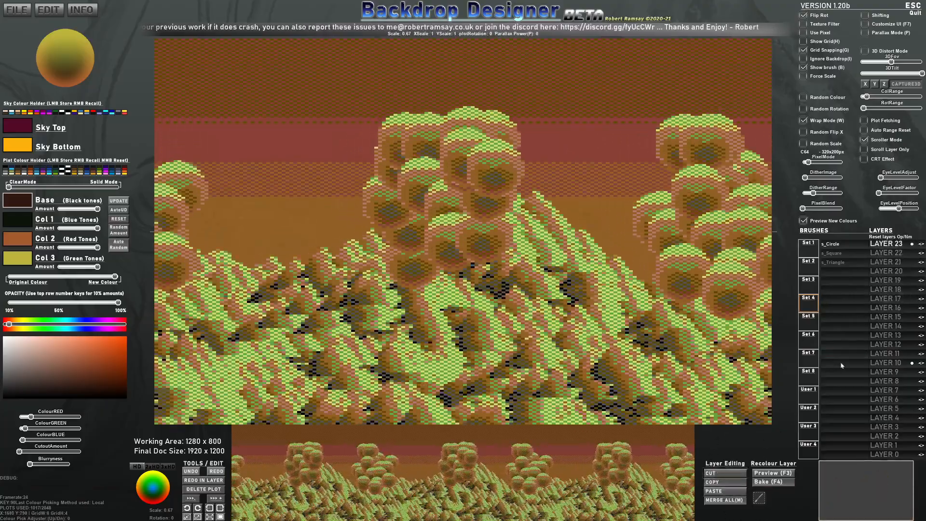
{"action": "left_click", "coordinate": [841, 364]}
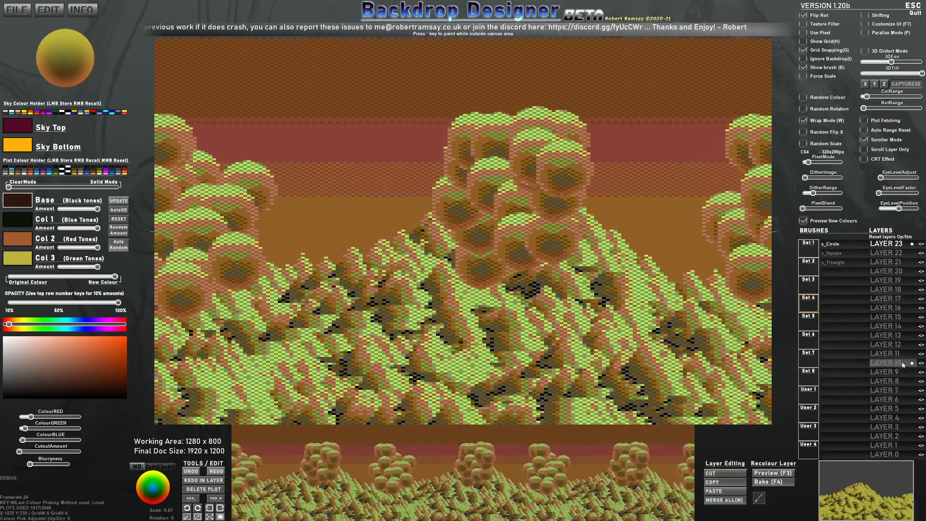
{"action": "left_click", "coordinate": [710, 473]}
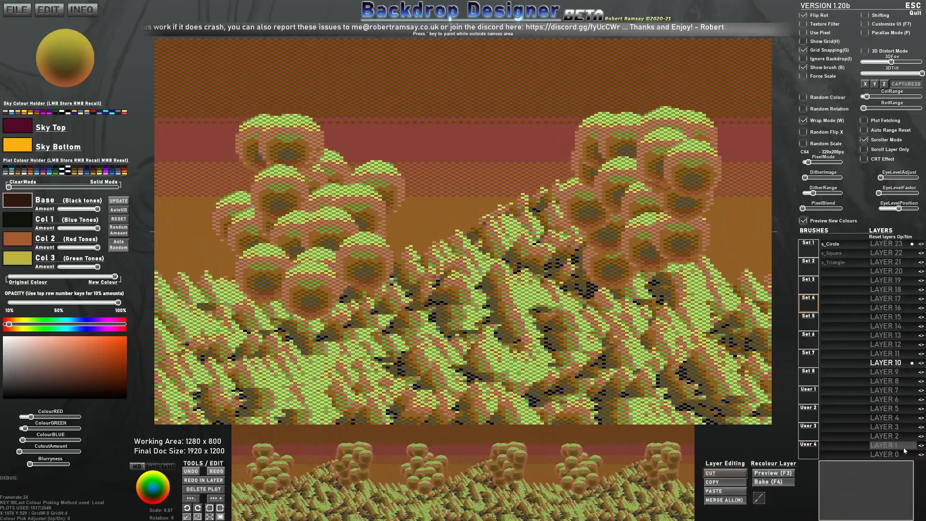
{"action": "left_click", "coordinate": [899, 446]}
{"action": "left_click", "coordinate": [731, 492]}
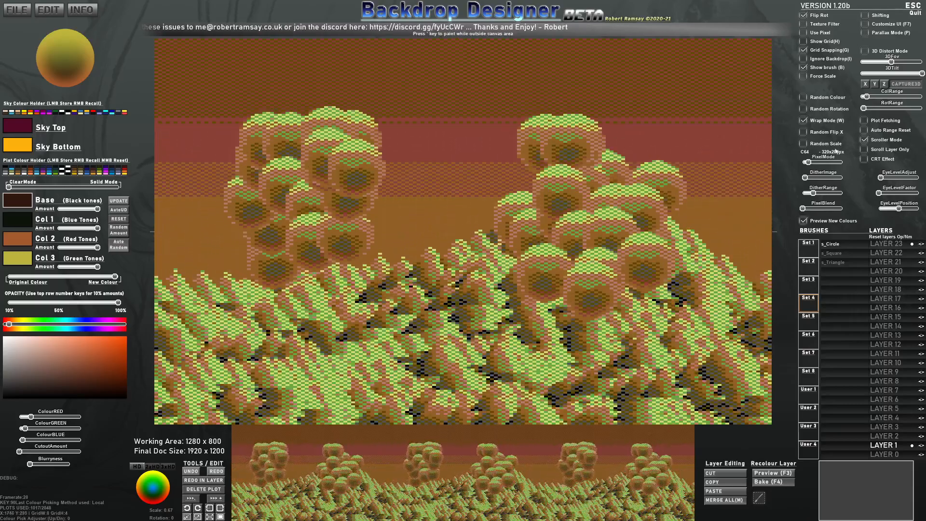
Switch off the C64 pixel mode and recolour the circles in Layer 23 with the stored blue palette
{"action": "mouse_move", "coordinate": [810, 164]}
{"action": "left_mouse_down"}
{"action": "mouse_move", "coordinate": [842, 164]}
{"action": "mouse_move", "coordinate": [802, 162]}
{"action": "left_mouse_up"}
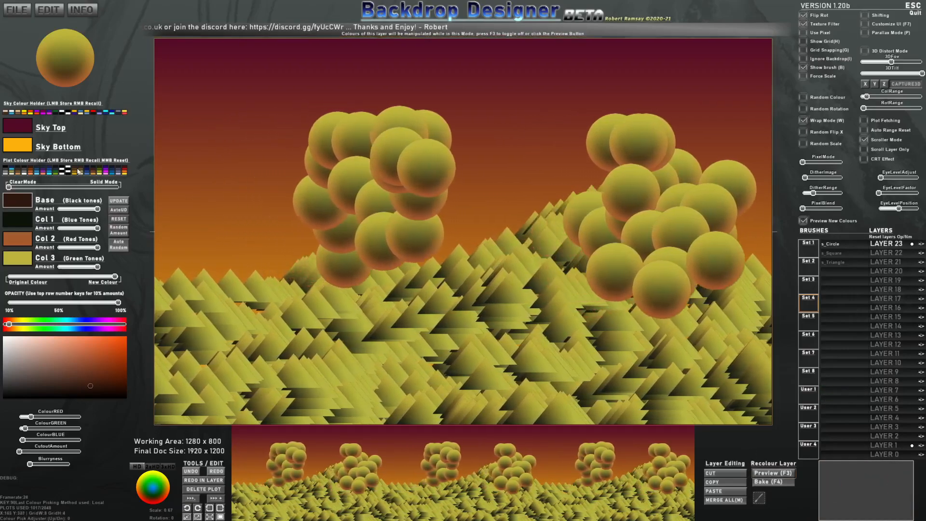
{"action": "right_click", "coordinate": [50, 171]}
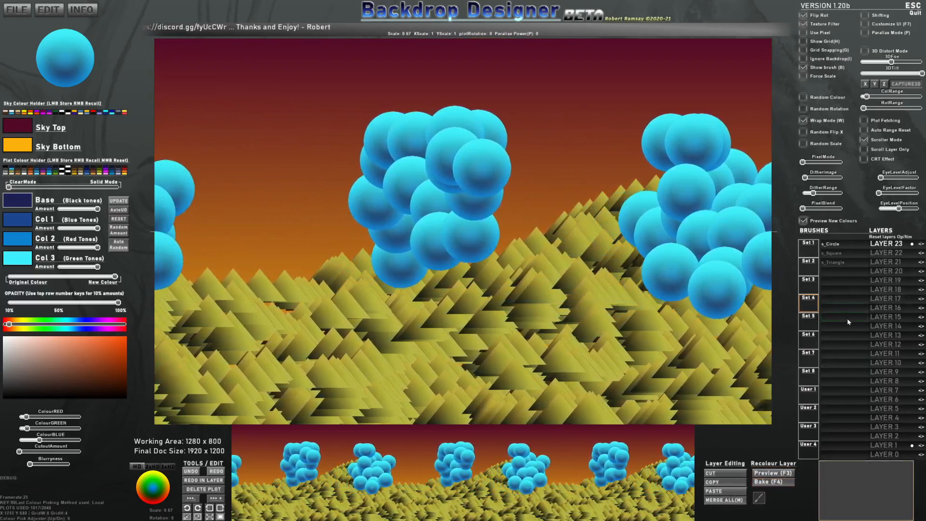
Recolour the mountains in Layer 1 with the stored grey-white palette and lower the Base, Col 1 and Col 2 amounts to minimum
{"action": "left_click", "coordinate": [892, 444]}
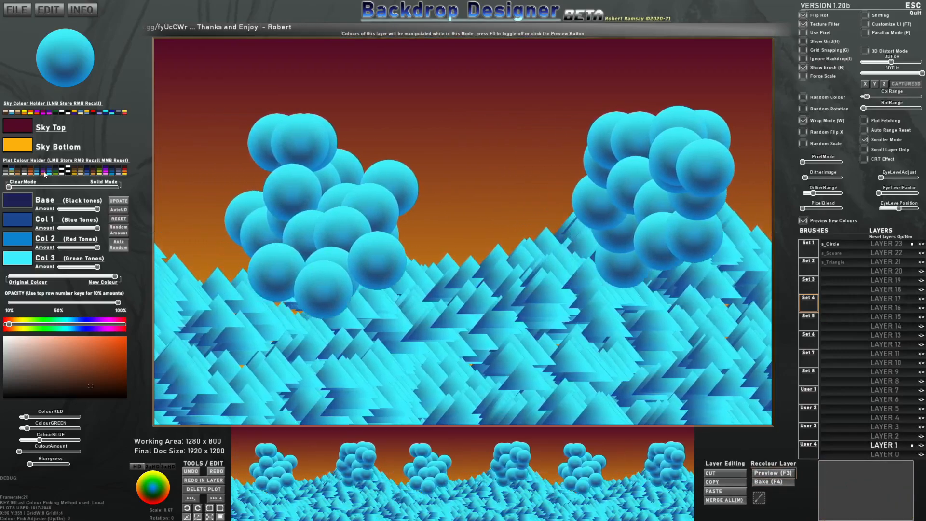
{"action": "right_click", "coordinate": [44, 171]}
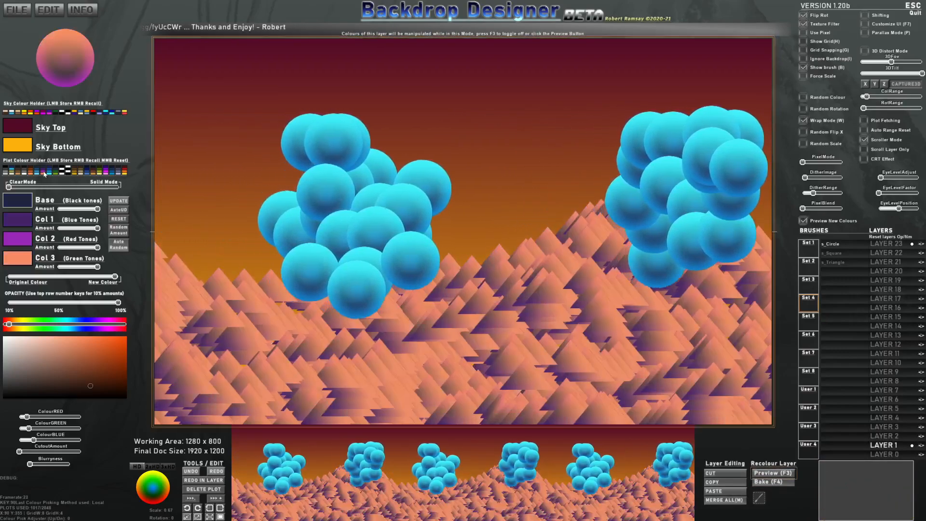
{"action": "left_click", "coordinate": [25, 172]}
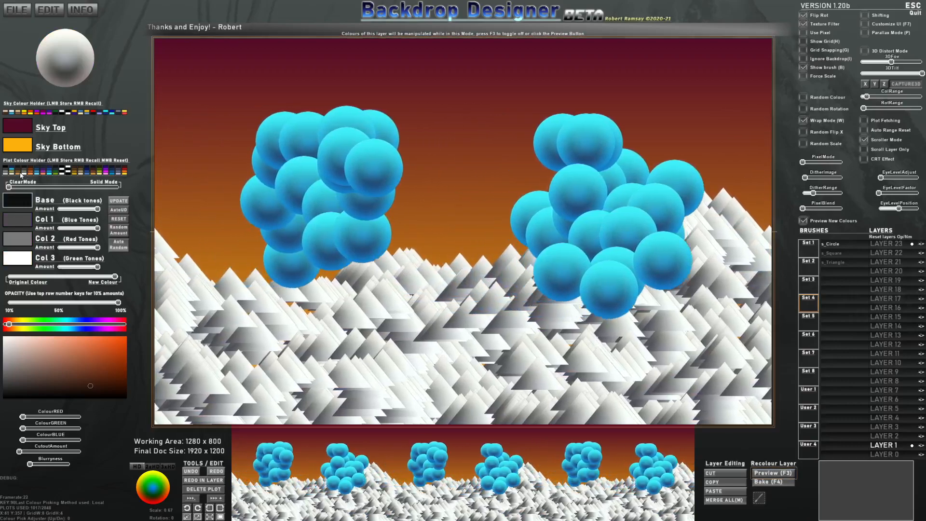
{"action": "left_click_drag", "start_coordinate": [92, 247], "coordinate": [57, 209]}
{"action": "mouse_move", "coordinate": [96, 267]}
{"action": "left_mouse_down"}
{"action": "mouse_move", "coordinate": [59, 267]}
{"action": "mouse_move", "coordinate": [99, 268]}
{"action": "left_mouse_up"}
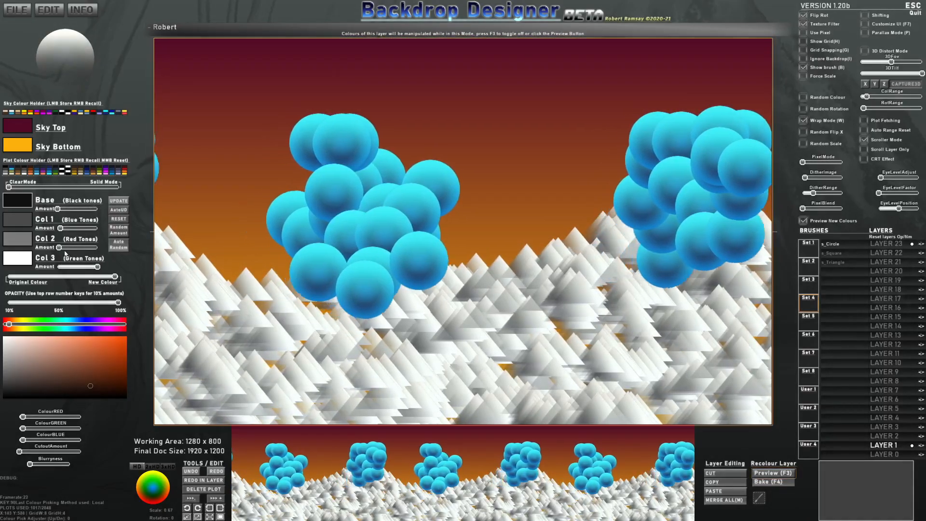
Change Col 2 of the mountain recolour to mint green and raise its amount to about the middle
{"action": "left_click", "coordinate": [22, 245]}
{"action": "left_click", "coordinate": [55, 324]}
{"action": "left_click_drag", "start_coordinate": [91, 390], "coordinate": [87, 347]}
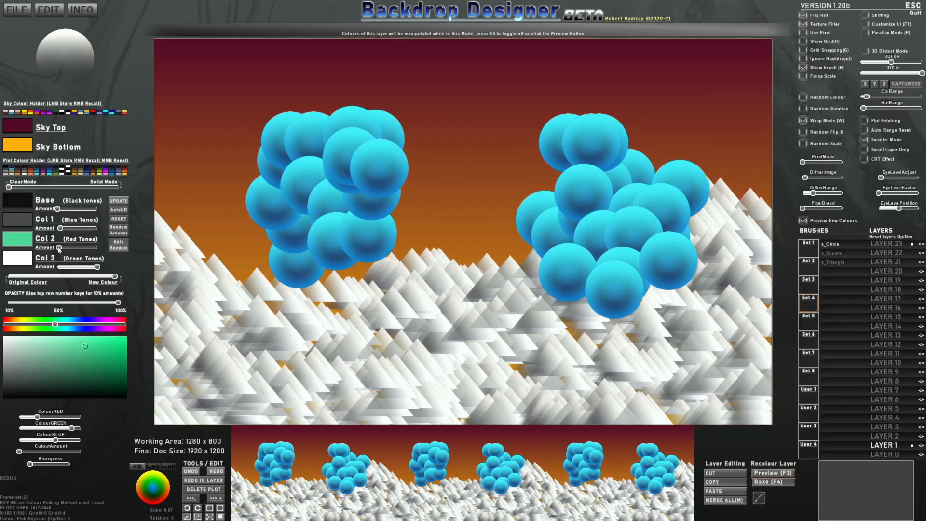
{"action": "left_click_drag", "start_coordinate": [63, 247], "coordinate": [81, 247]}
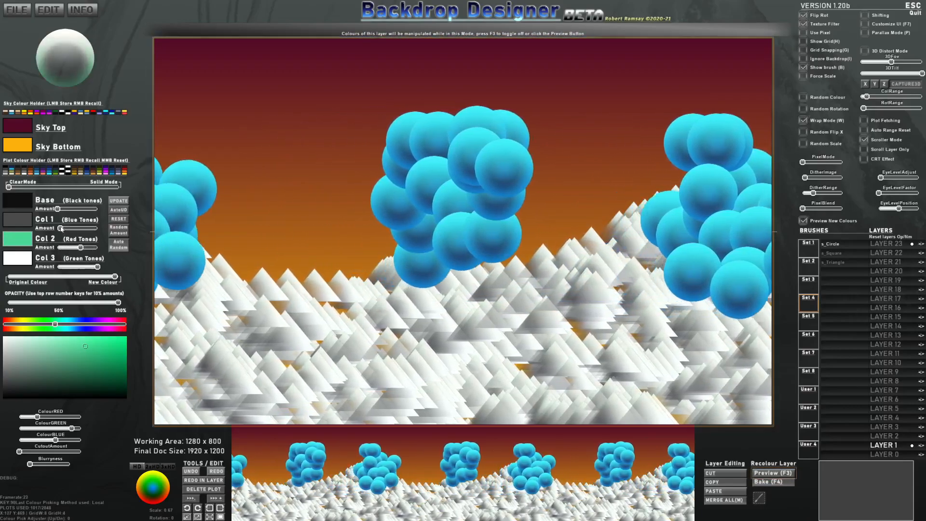
Change Col 1 to green, rebalance the Col 1 and Col 2 amounts, and bake the recolour into Layer 1
{"action": "left_click", "coordinate": [29, 222]}
{"action": "left_click", "coordinate": [43, 330]}
{"action": "left_click", "coordinate": [93, 360]}
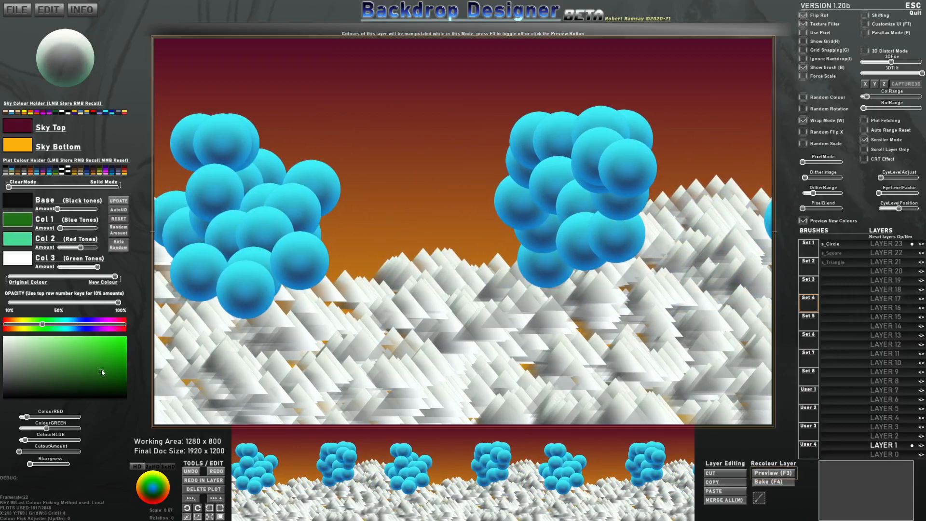
{"action": "mouse_move", "coordinate": [65, 230]}
{"action": "left_mouse_down"}
{"action": "mouse_move", "coordinate": [96, 235]}
{"action": "mouse_move", "coordinate": [69, 248]}
{"action": "left_mouse_up"}
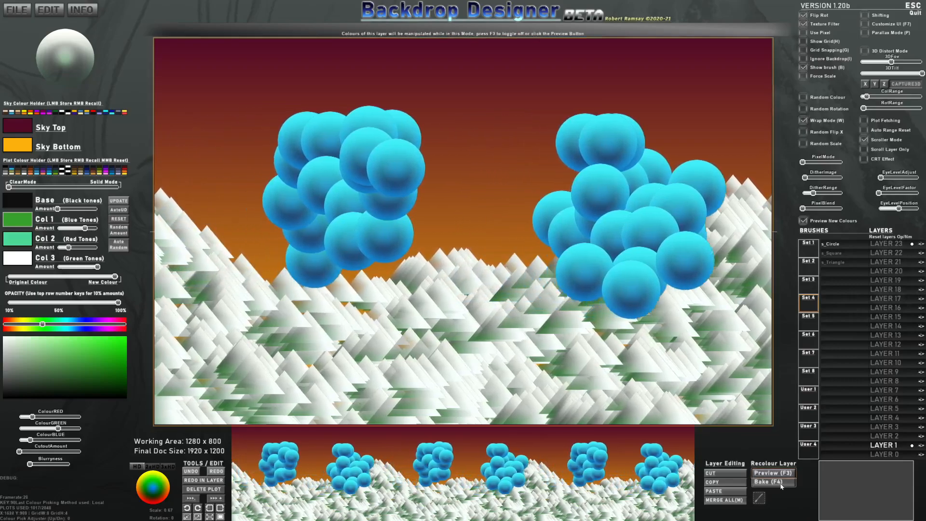
Set the bottom sky colour to bright blue and the top sky colour to soft green
{"action": "left_click", "coordinate": [18, 150]}
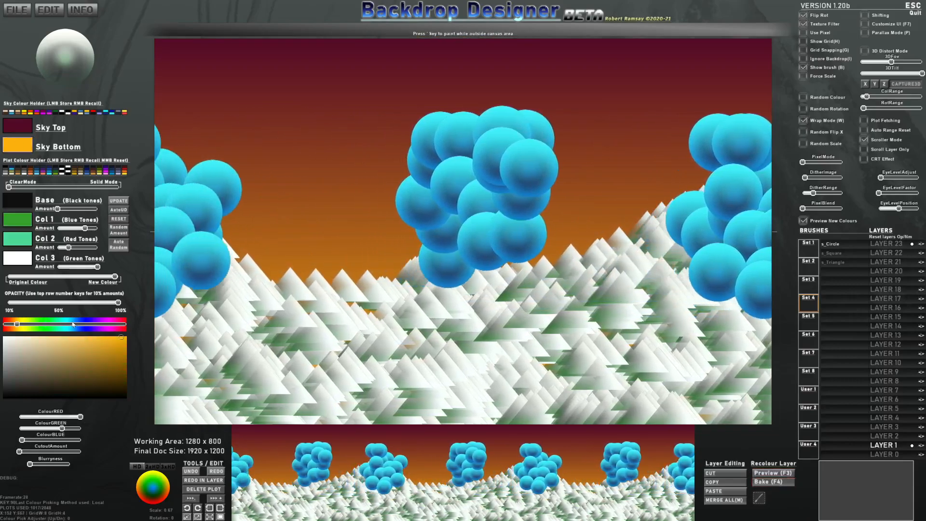
{"action": "left_click", "coordinate": [70, 328]}
{"action": "left_click_drag", "start_coordinate": [107, 357], "coordinate": [40, 324]}
{"action": "left_click", "coordinate": [17, 125]}
{"action": "mouse_move", "coordinate": [65, 357]}
{"action": "left_mouse_down"}
{"action": "mouse_move", "coordinate": [68, 377]}
{"action": "mouse_move", "coordinate": [57, 350]}
{"action": "left_mouse_up"}
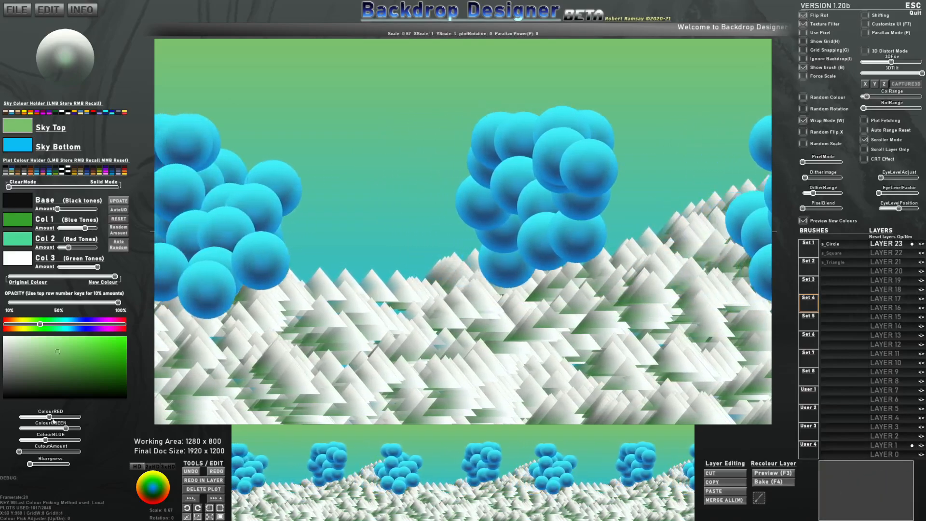
Check the current colours on the Layer 23 circles in the recolour preview, and use Plot Fetching to restore the blue brush colours
{"action": "left_click", "coordinate": [773, 473]}
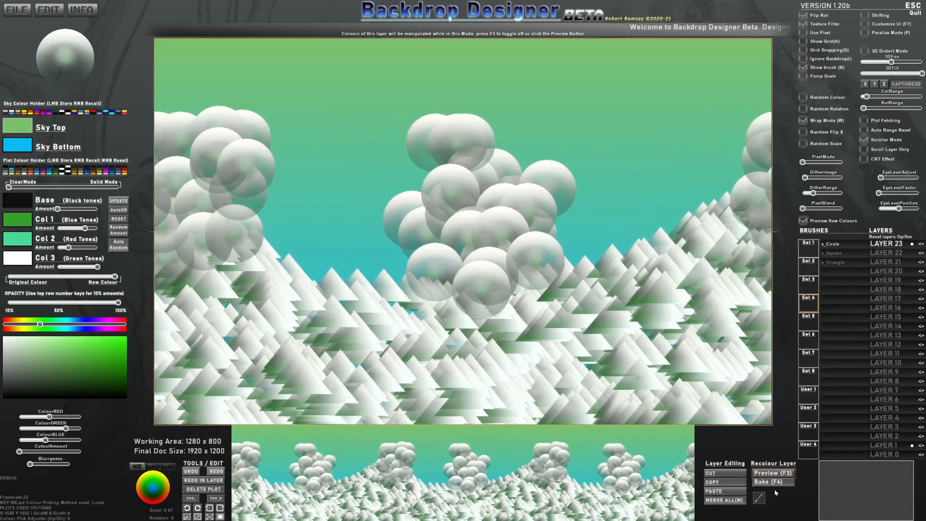
{"action": "left_click", "coordinate": [772, 473]}
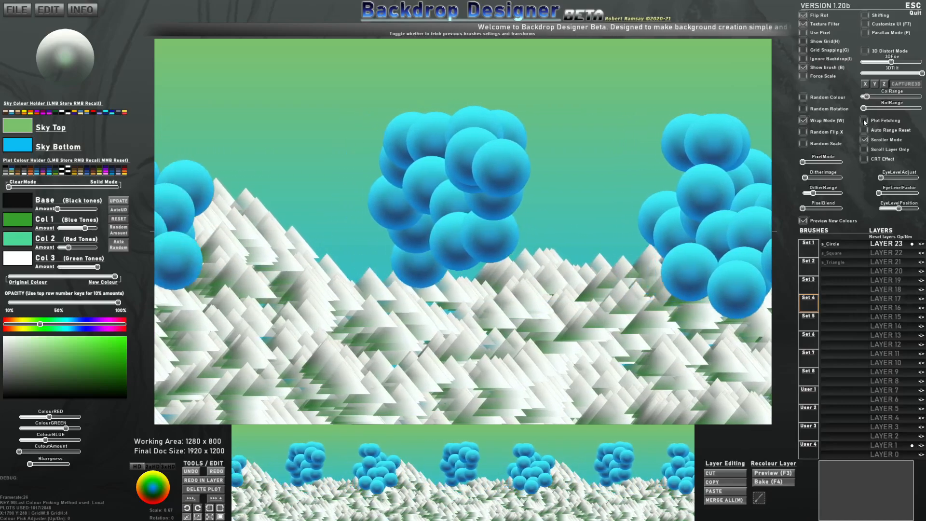
{"action": "left_click", "coordinate": [864, 120]}
{"action": "key", "text": "z"}
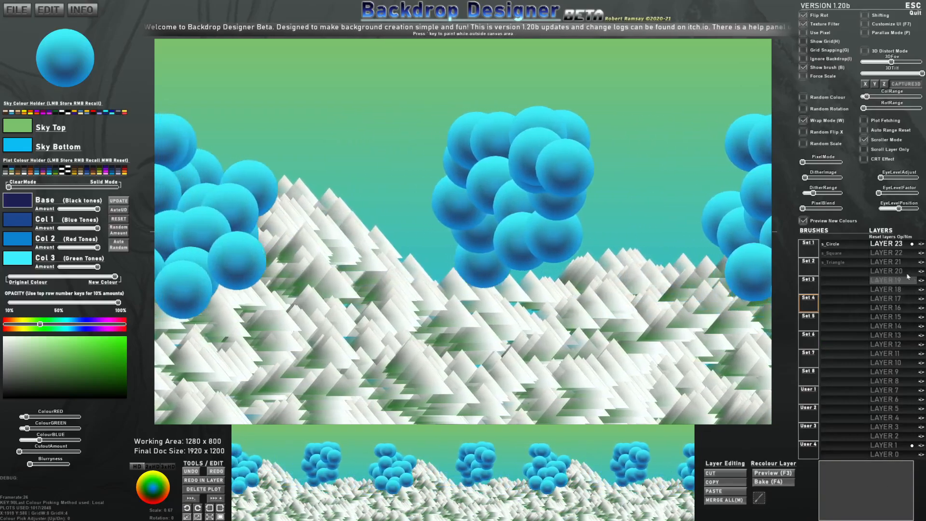
Preview the recolour on the Layer 23 circles, raise the blurriness, and set the cutout amount to maximum
{"action": "left_click", "coordinate": [770, 475]}
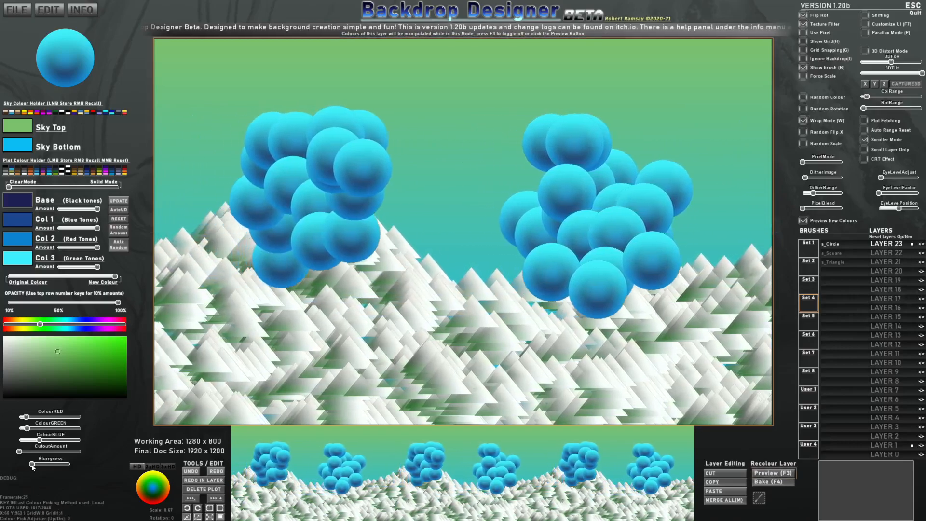
{"action": "left_click_drag", "start_coordinate": [30, 464], "coordinate": [67, 465]}
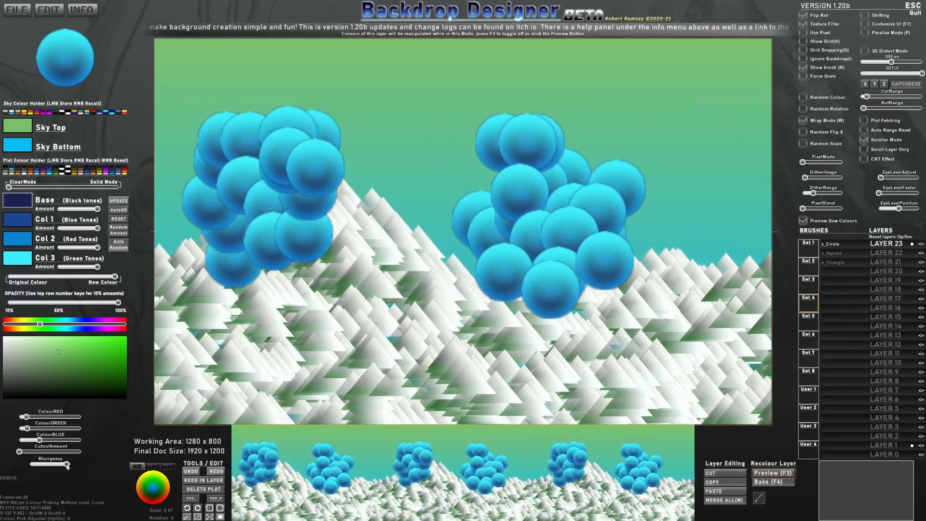
{"action": "left_click_drag", "start_coordinate": [66, 466], "coordinate": [81, 452]}
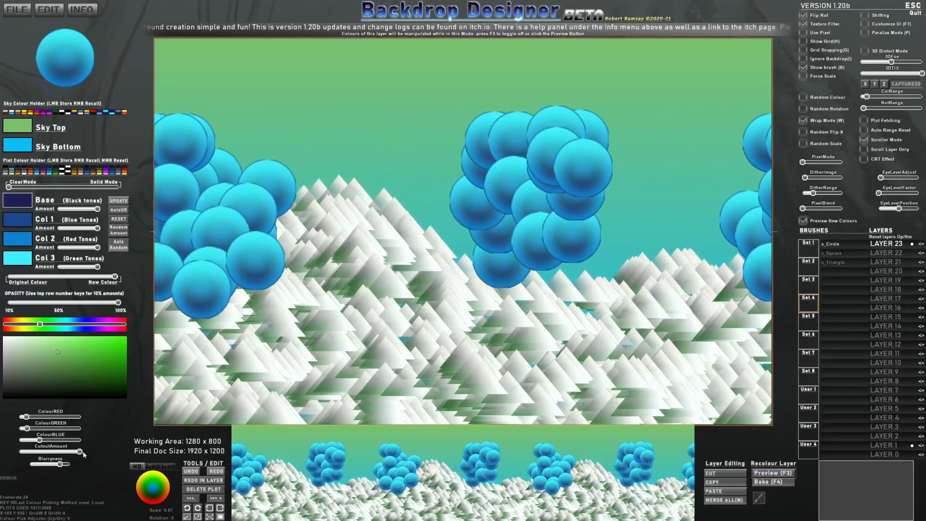
Lower the Base, Col 1, Col 2 and Col 3 amounts, then partly raise Col 1 and Col 2 to cut the circles into crescent shapes
{"action": "left_click_drag", "start_coordinate": [98, 228], "coordinate": [56, 209]}
{"action": "mouse_move", "coordinate": [97, 247]}
{"action": "left_mouse_down"}
{"action": "mouse_move", "coordinate": [58, 247]}
{"action": "mouse_move", "coordinate": [69, 267]}
{"action": "left_mouse_up"}
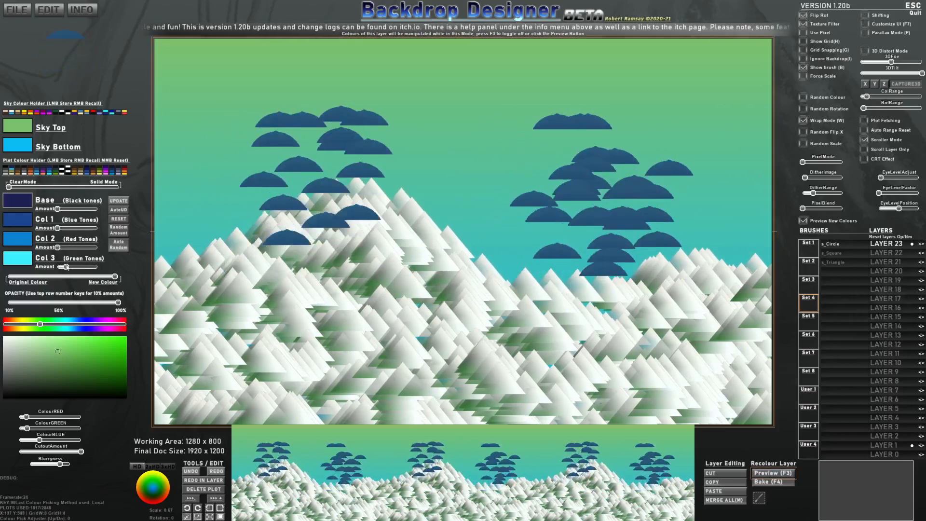
{"action": "left_click_drag", "start_coordinate": [57, 228], "coordinate": [57, 209]}
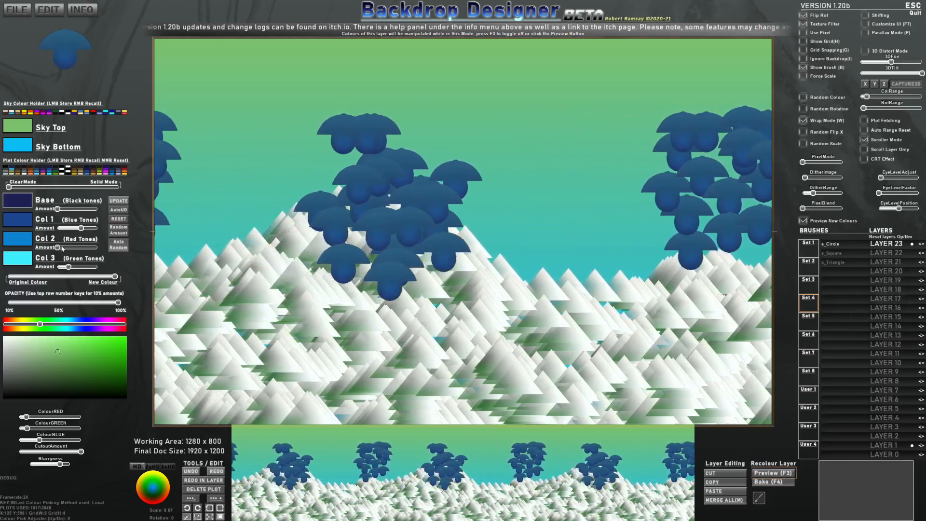
{"action": "left_click_drag", "start_coordinate": [57, 247], "coordinate": [65, 248]}
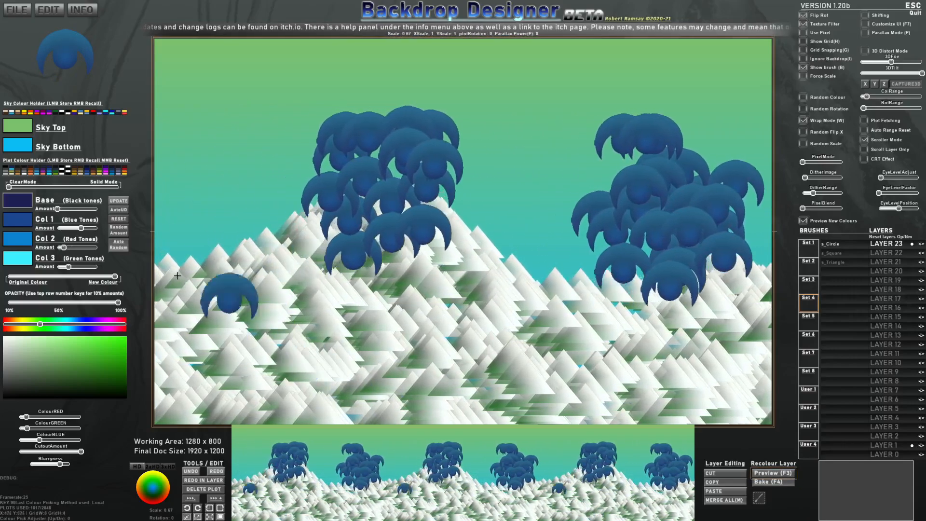
Change the Base colour of the cut-out circles to light sky blue
{"action": "left_click", "coordinate": [21, 206]}
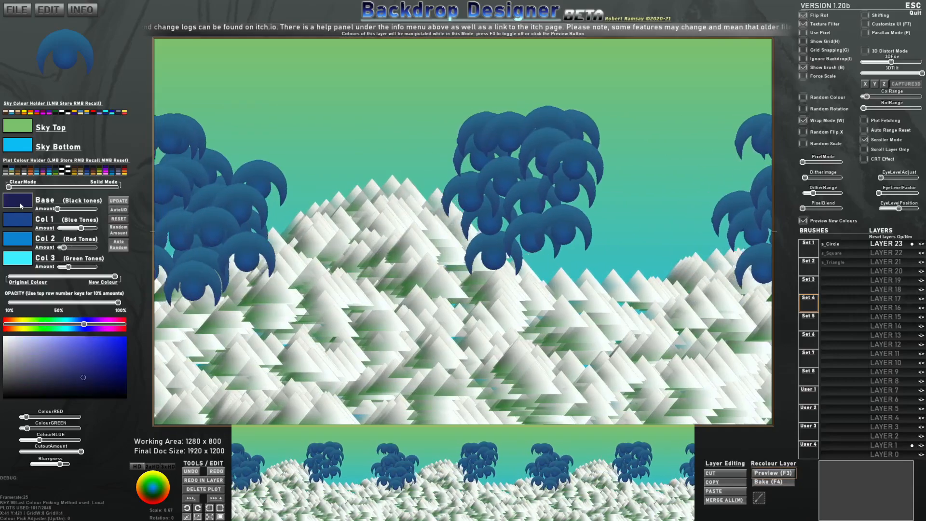
{"action": "left_click", "coordinate": [70, 324]}
{"action": "left_click_drag", "start_coordinate": [88, 358], "coordinate": [86, 344]}
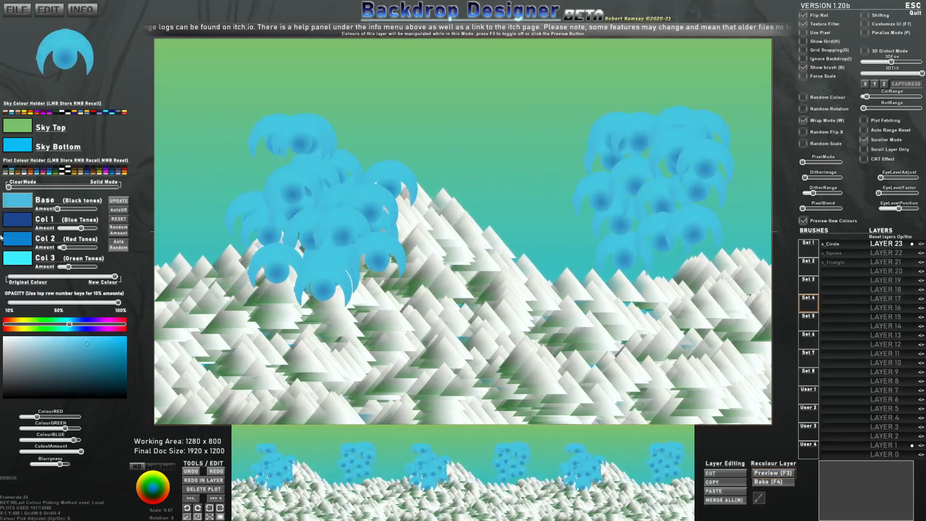
Change Col 1 to teal and bake the cut-out recolour into Layer 23
{"action": "left_click", "coordinate": [11, 226]}
{"action": "left_click", "coordinate": [70, 325]}
{"action": "left_click", "coordinate": [102, 357]}
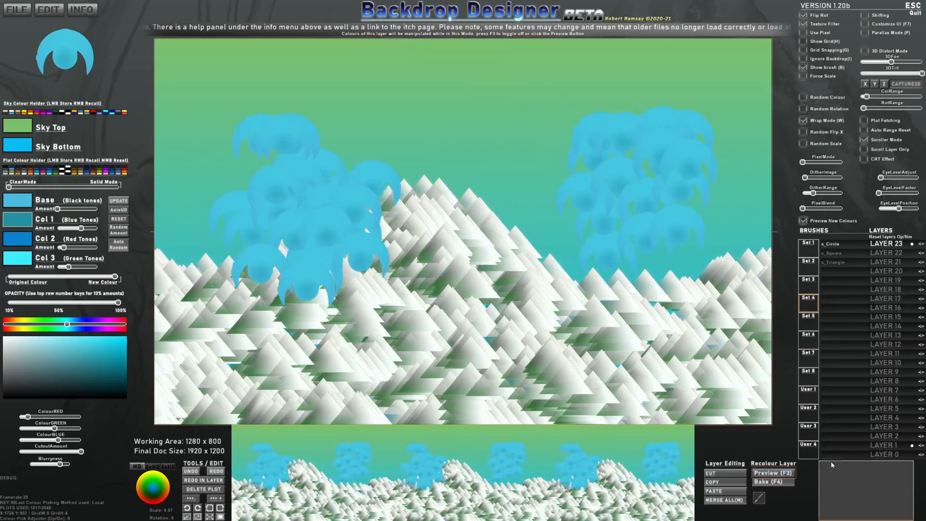
{"action": "left_click", "coordinate": [781, 474]}
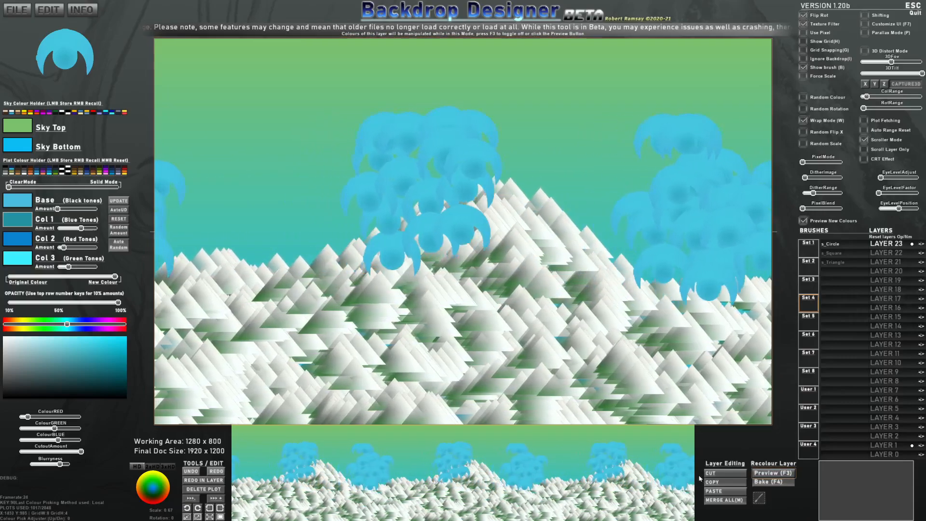
{"action": "left_click", "coordinate": [779, 482]}
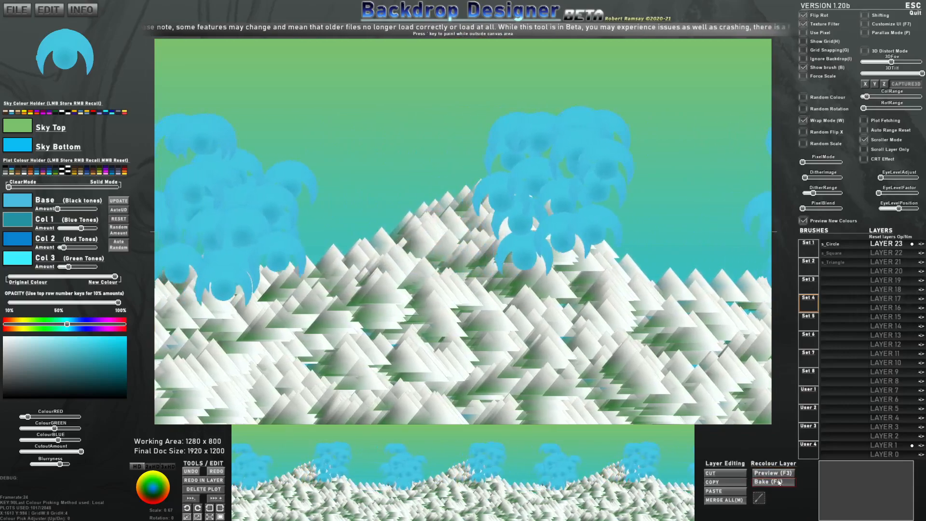
{"action": "key", "text": "alt+Tab"}
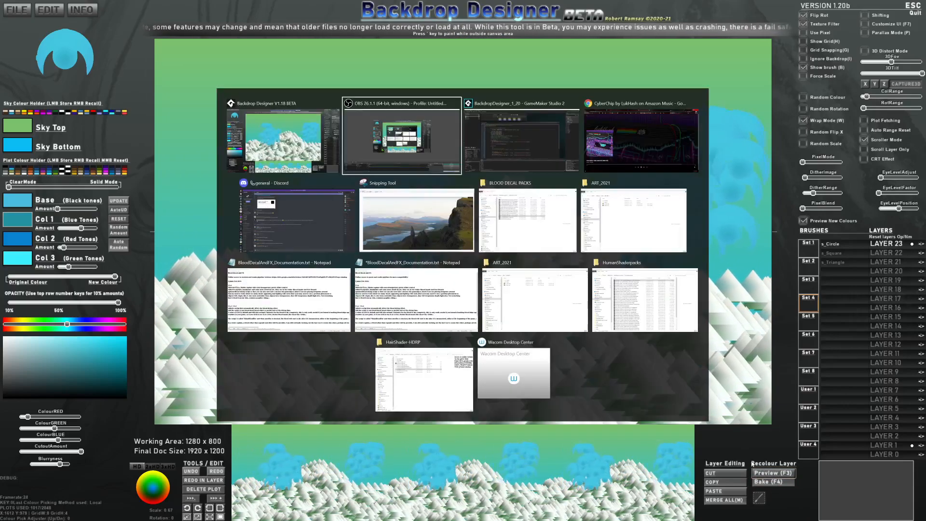